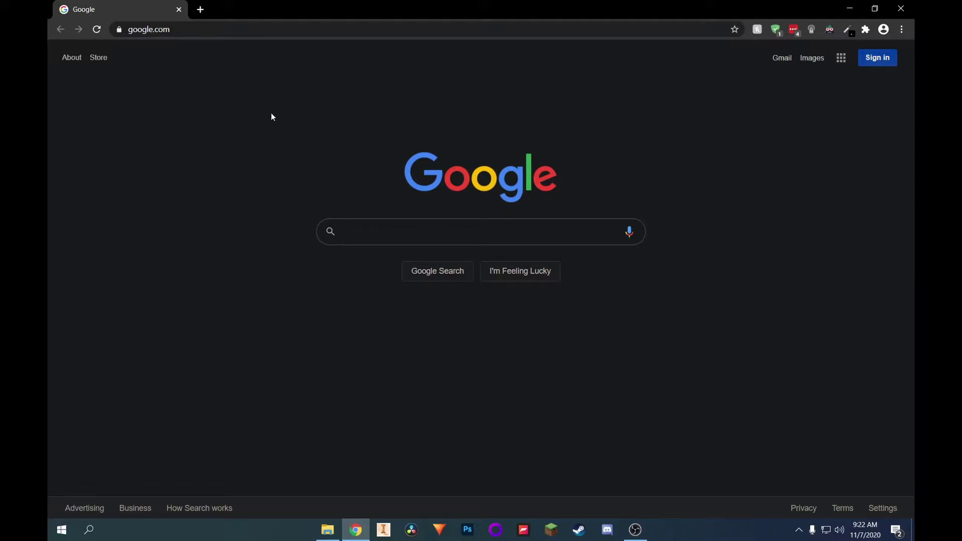
Find the Lively Wallpaper site and review the v1.1.3.0 requirements: Windows 10 1903, 2048 MB RAM.
click(281, 30)
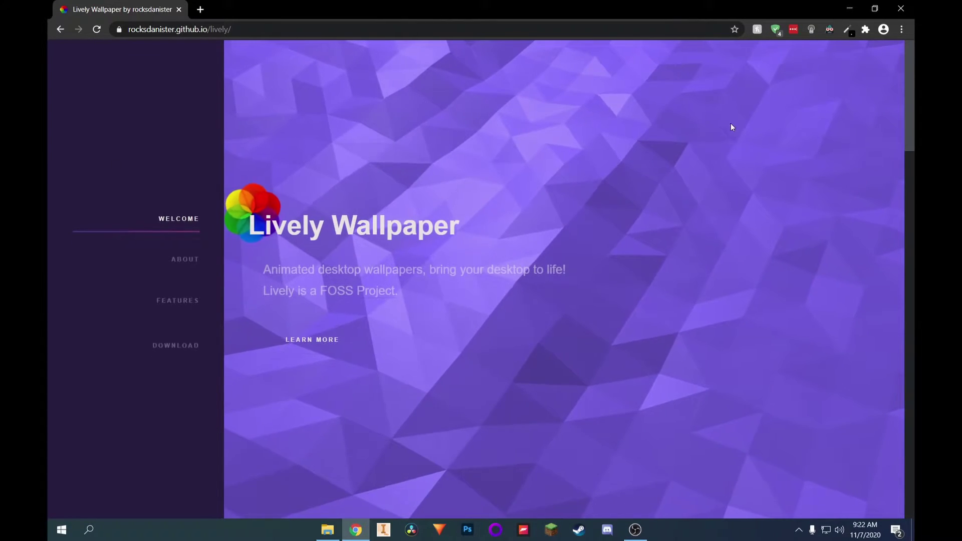
click(193, 339)
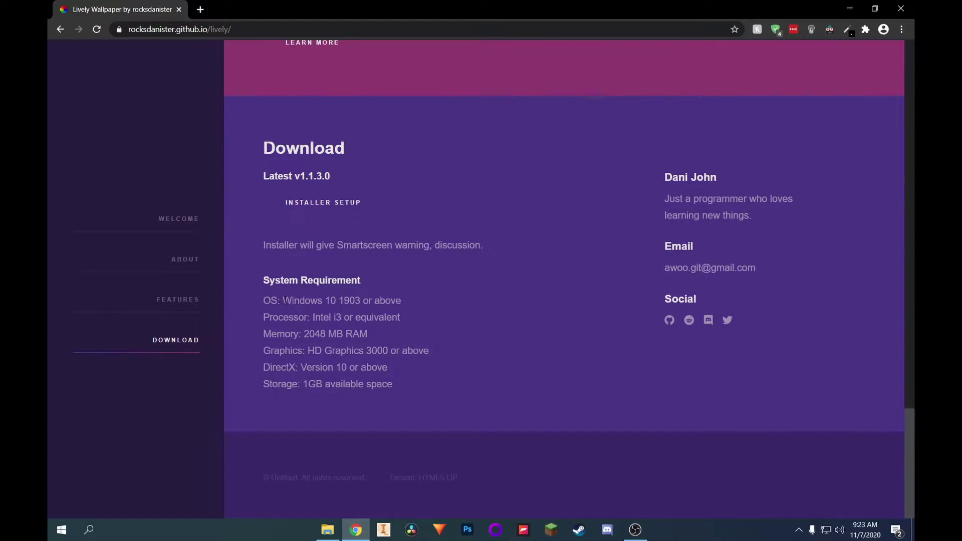
drag(284, 300, 424, 300)
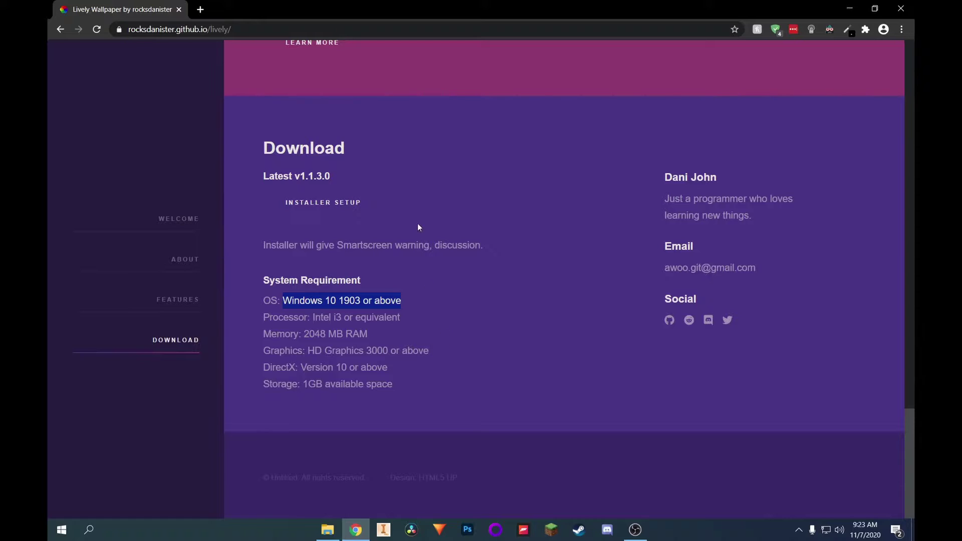
click(458, 376)
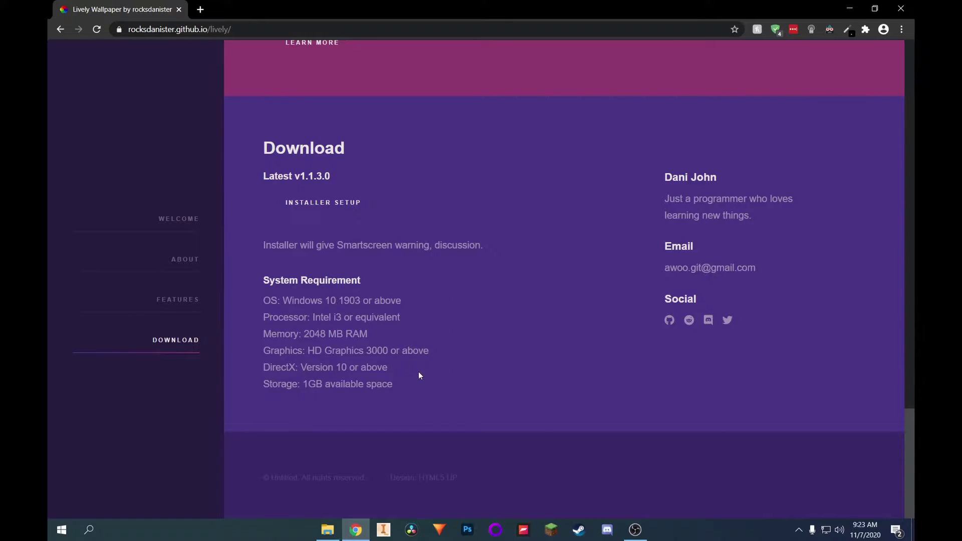
drag(284, 301, 476, 305)
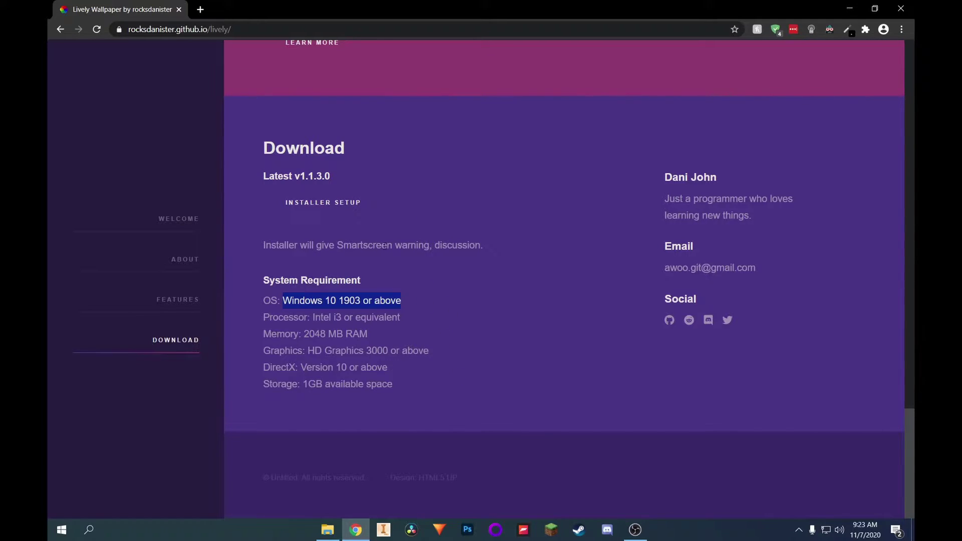
click(447, 354)
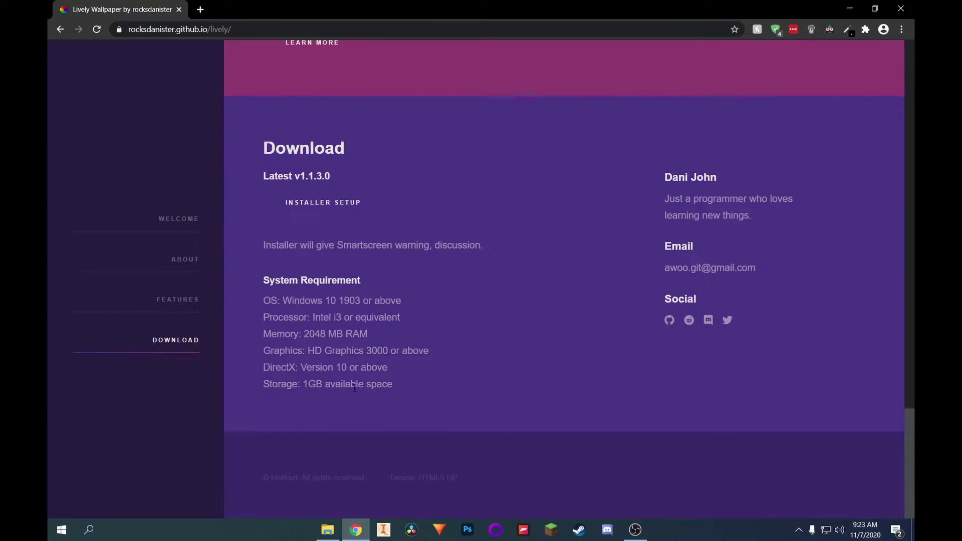
drag(305, 337, 389, 341)
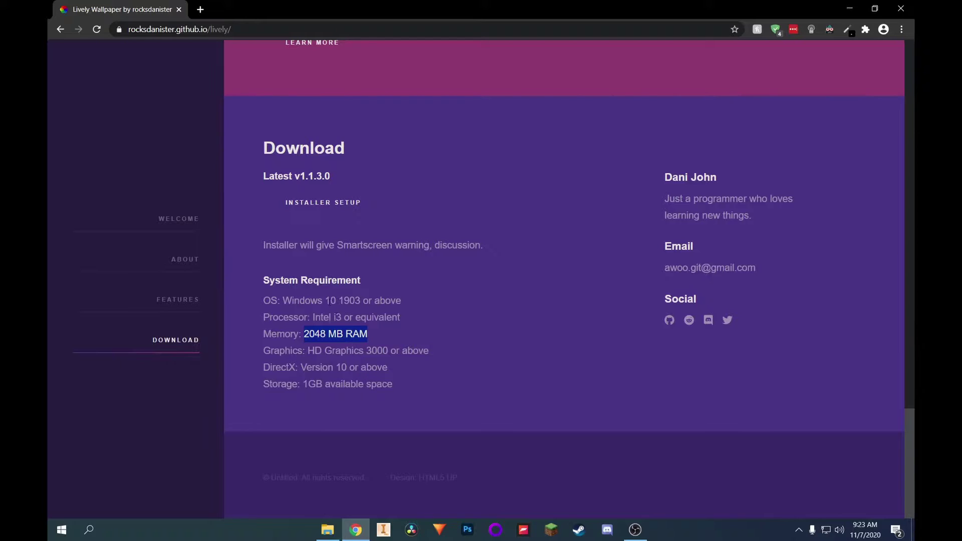
click(476, 329)
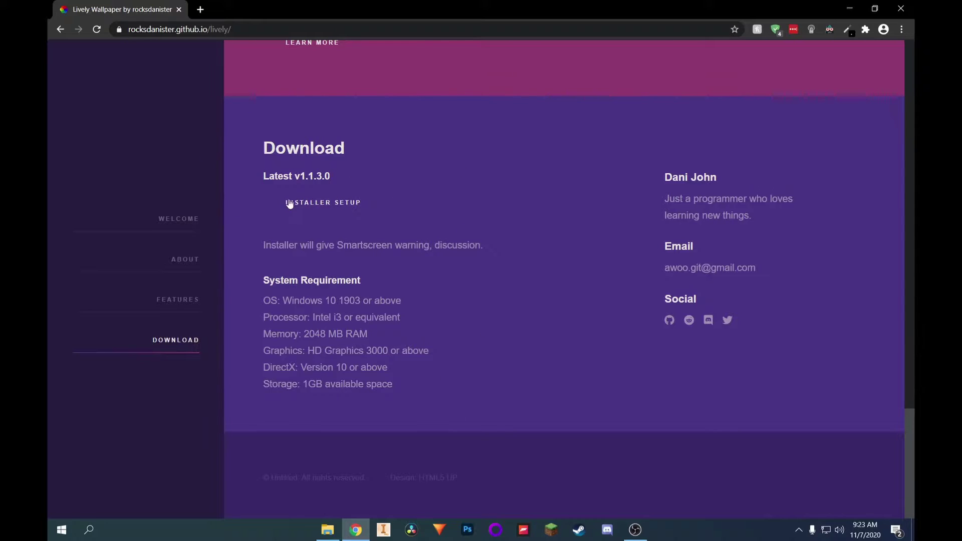
Download and launch lively_setup_x86_full_v1130.exe with Chrome minimised.
click(337, 210)
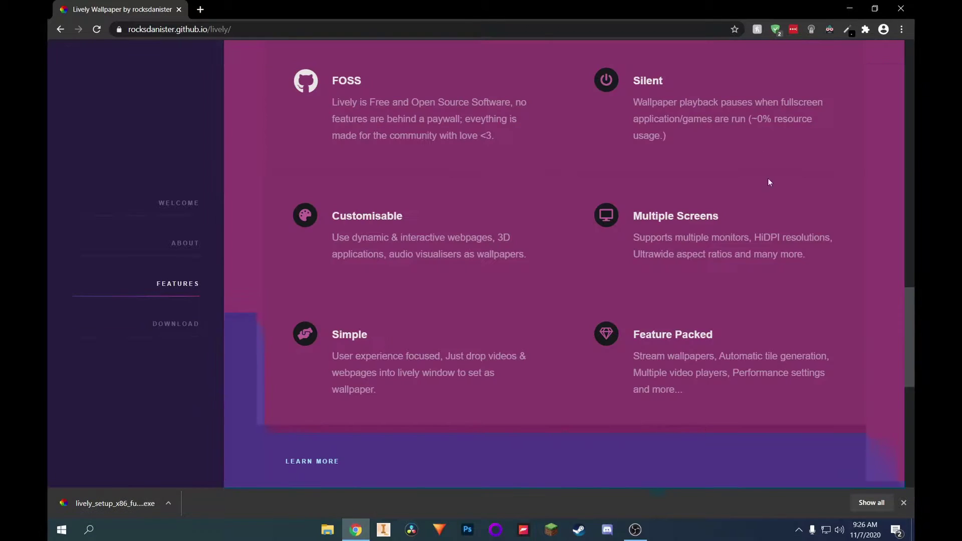
click(119, 509)
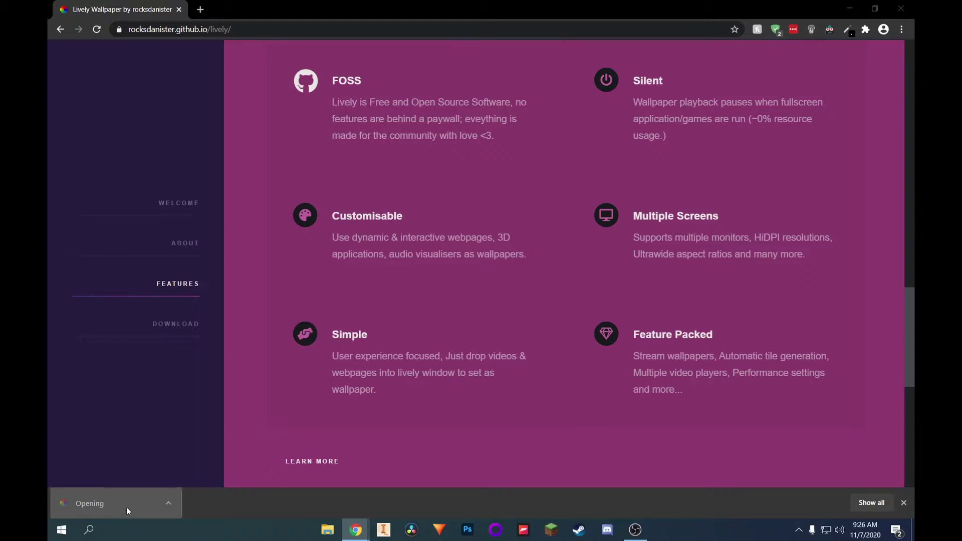
click(850, 7)
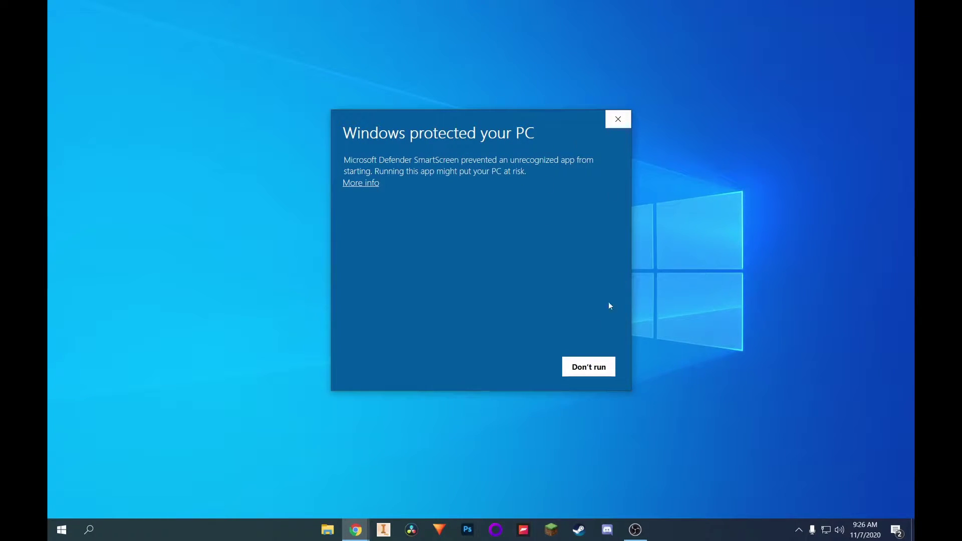
Expand the SmartScreen warning to reveal the Unknown publisher details.
click(366, 184)
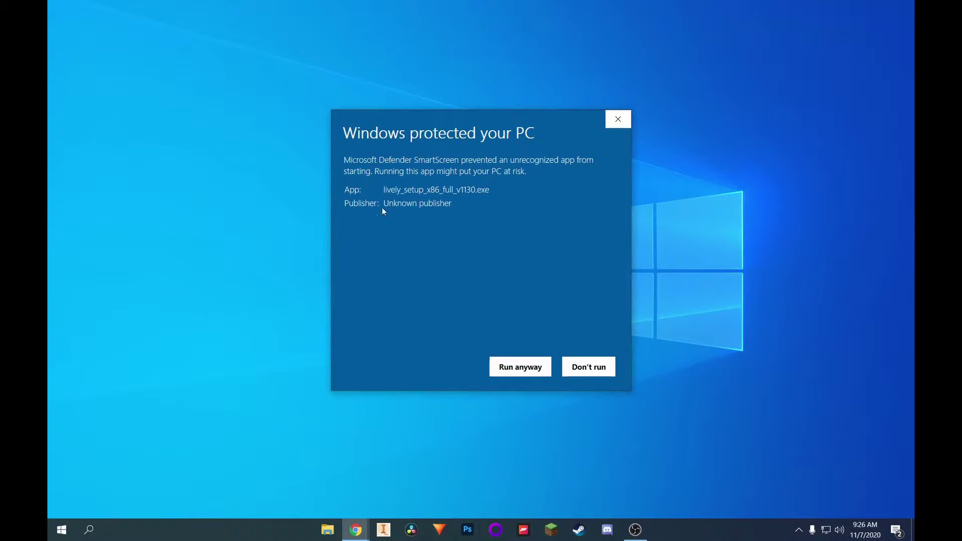
drag(383, 203, 467, 198)
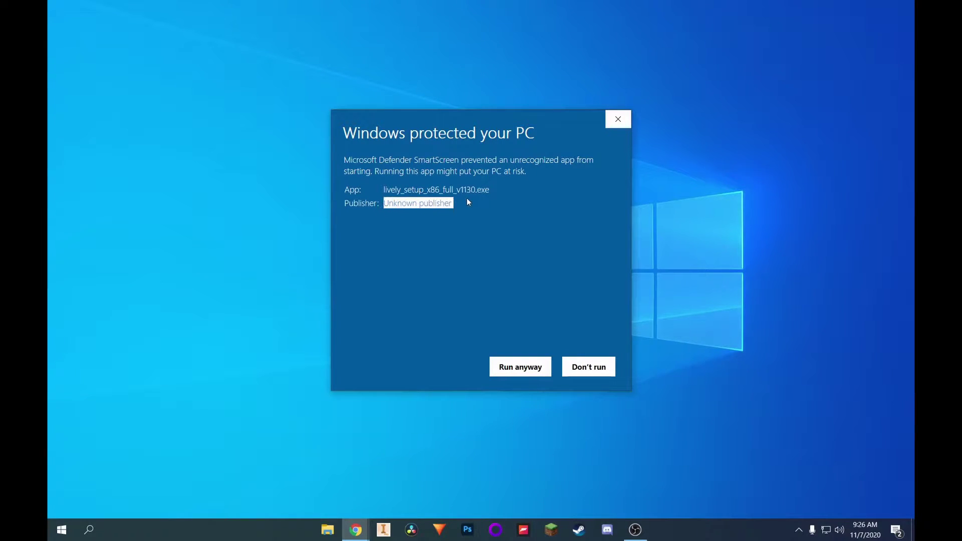
click(497, 254)
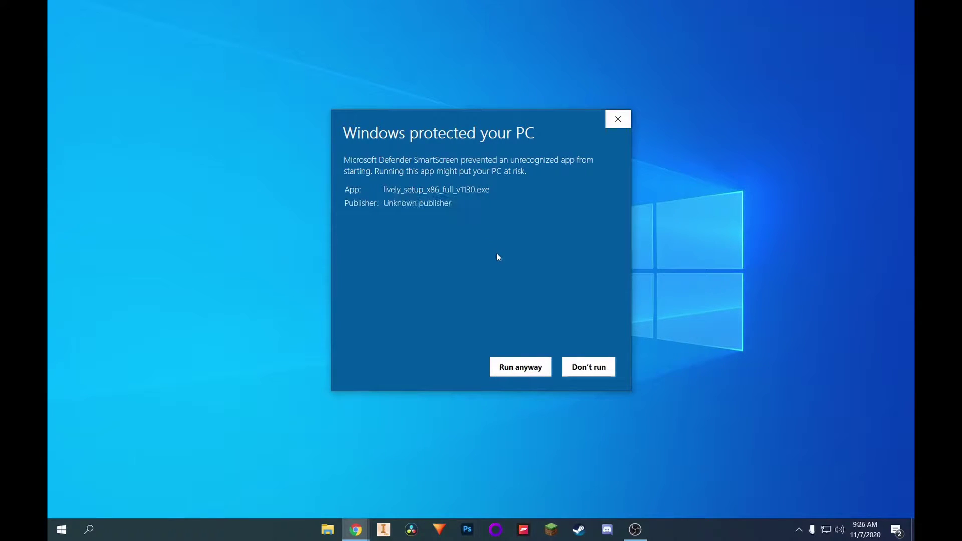
Run the installer anyway, installing for the current user only with English as setup language.
click(521, 368)
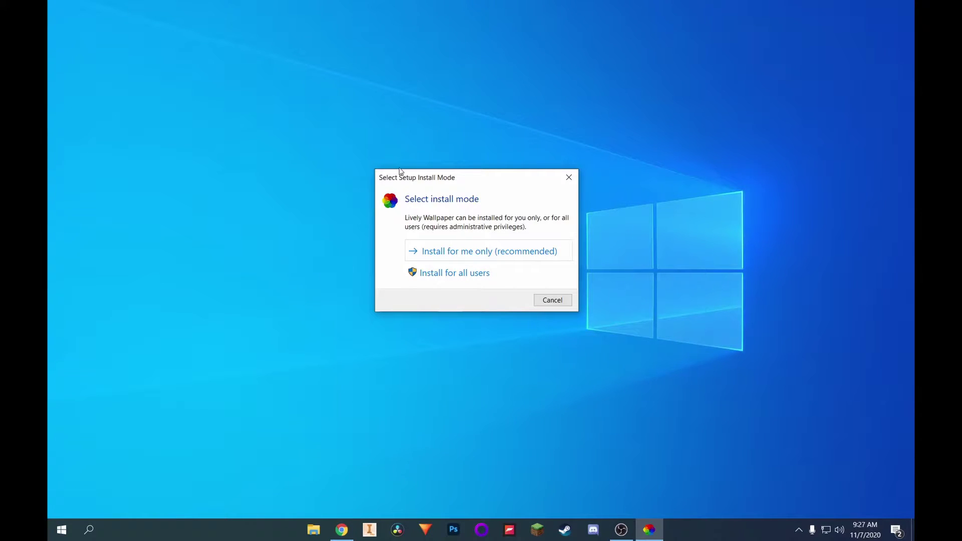
mouse_move(503, 180)
mouse_down()
mouse_move(474, 175)
mouse_move(508, 177)
mouse_up()
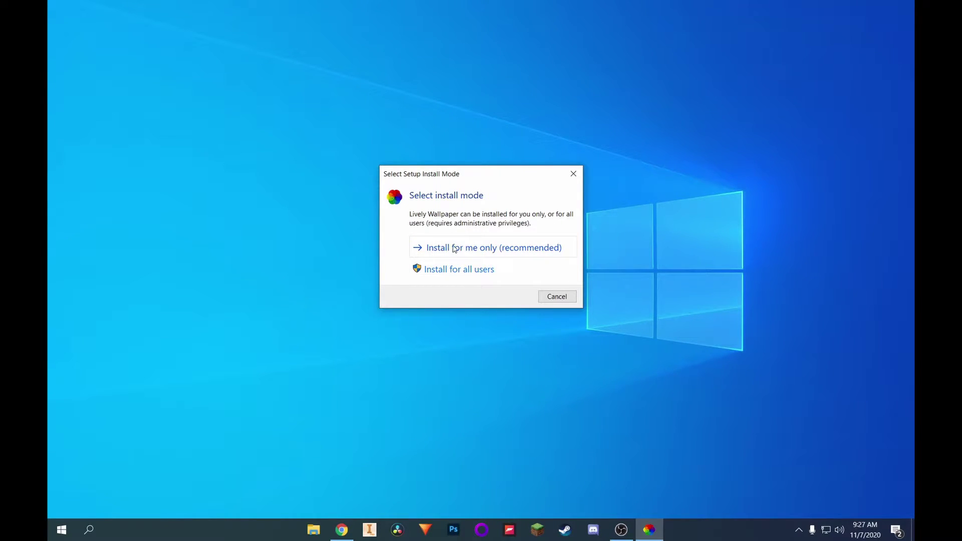
click(474, 249)
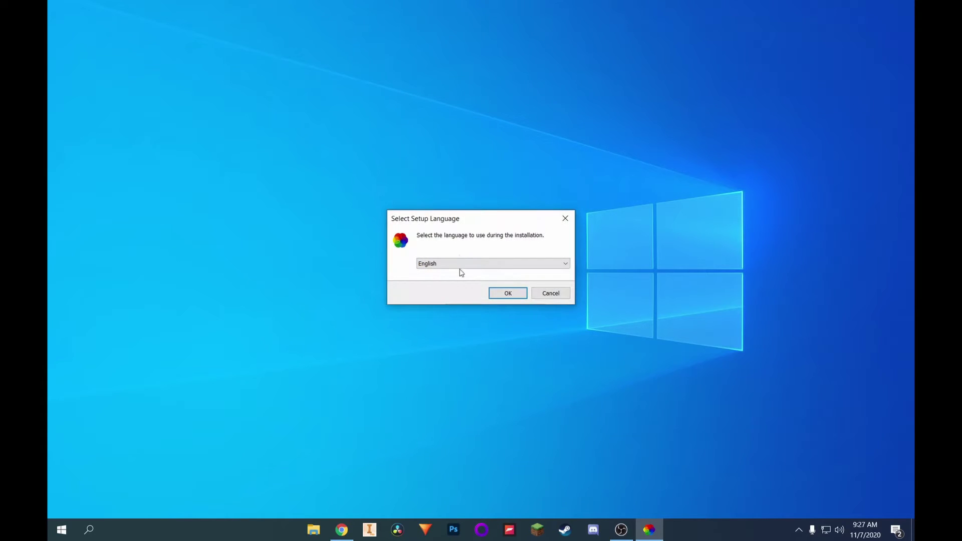
click(489, 265)
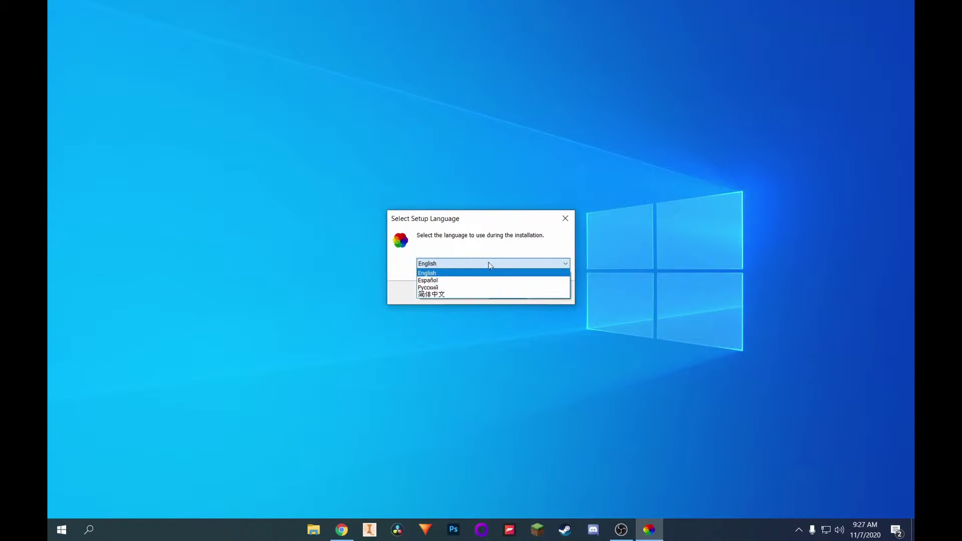
click(490, 273)
click(506, 293)
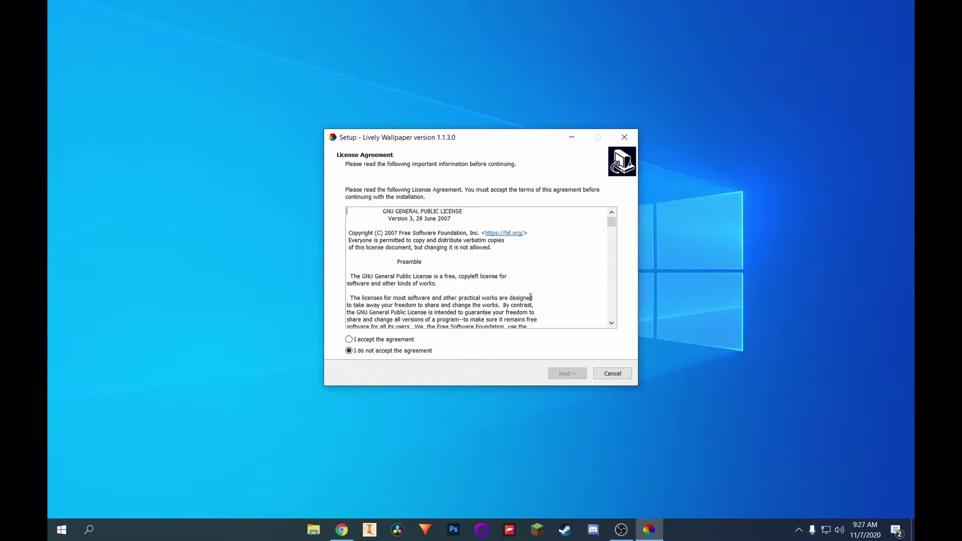
Accept the GPL licence, keep the default install folder, and install Lively Wallpaper.
click(388, 340)
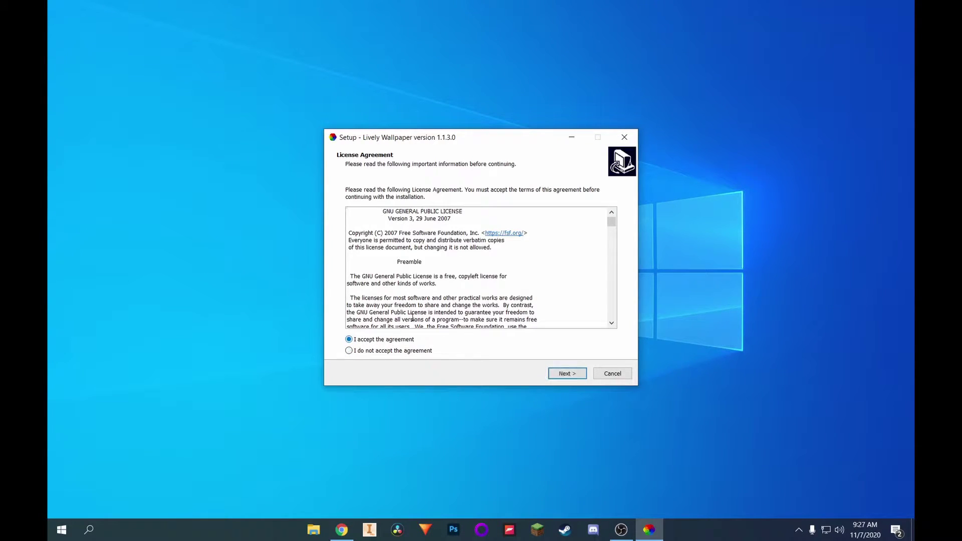
click(566, 373)
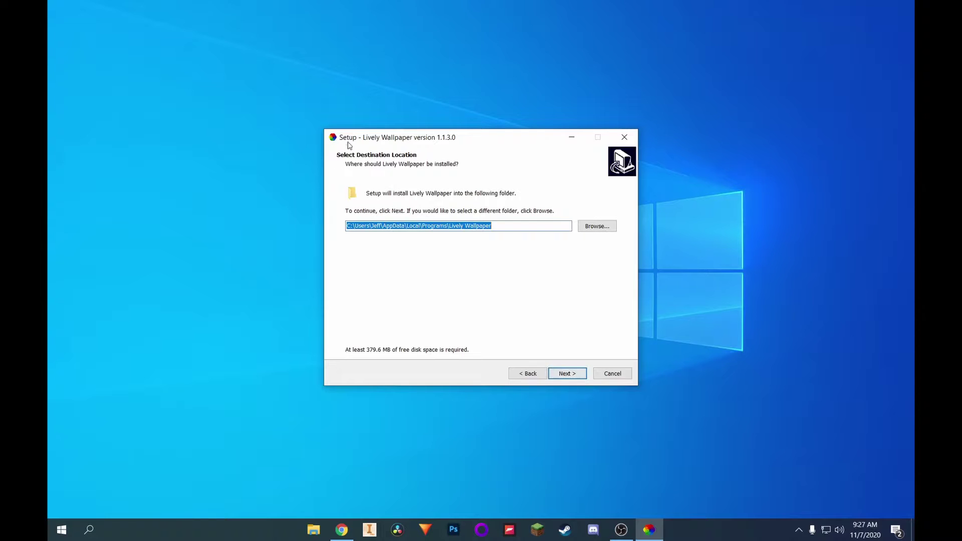
drag(507, 229, 326, 240)
click(563, 373)
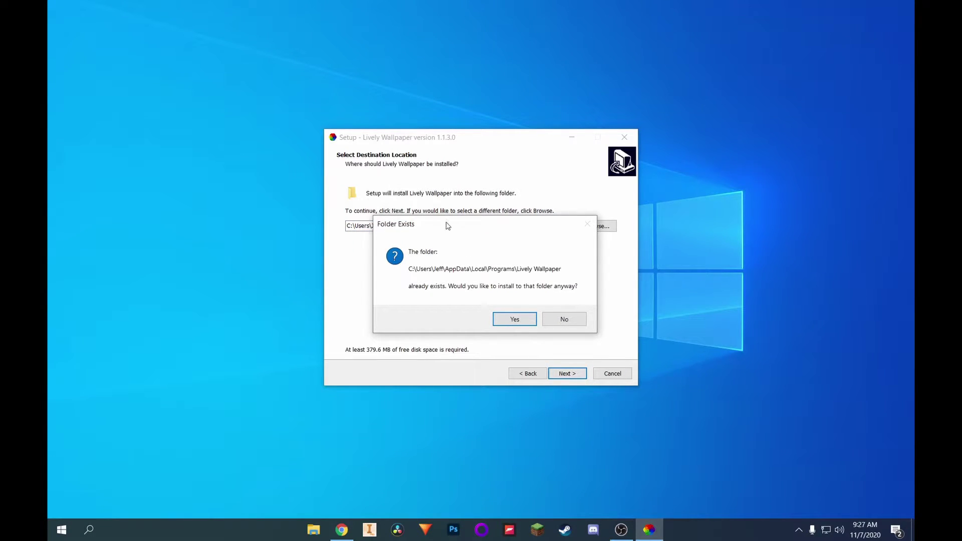
click(516, 321)
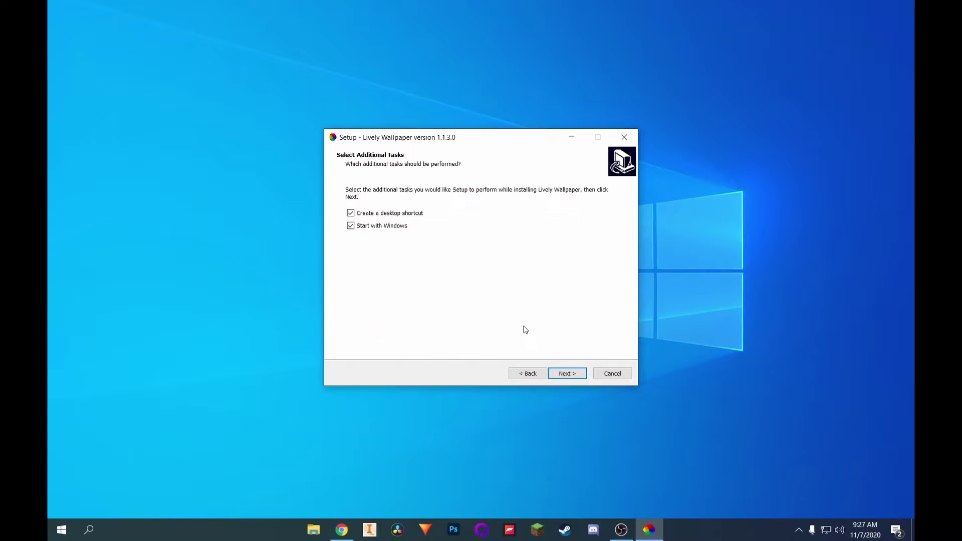
click(566, 376)
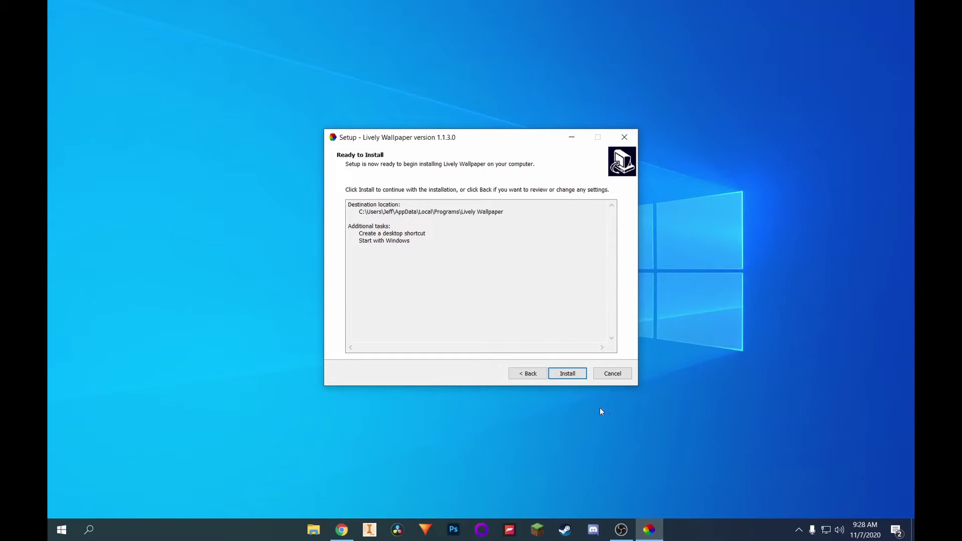
click(581, 379)
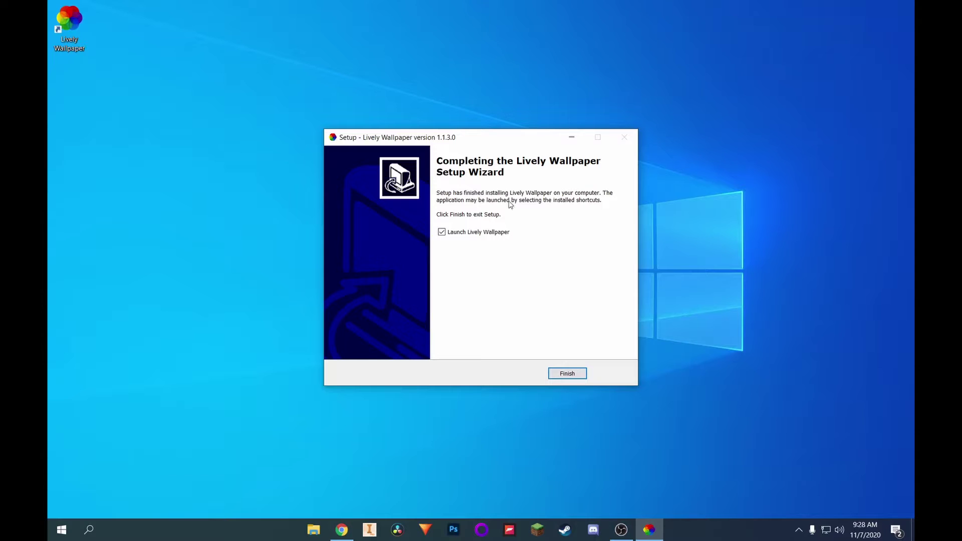
Launch Lively and complete first-run setup with Start with Windows on and the Normal interface.
click(576, 376)
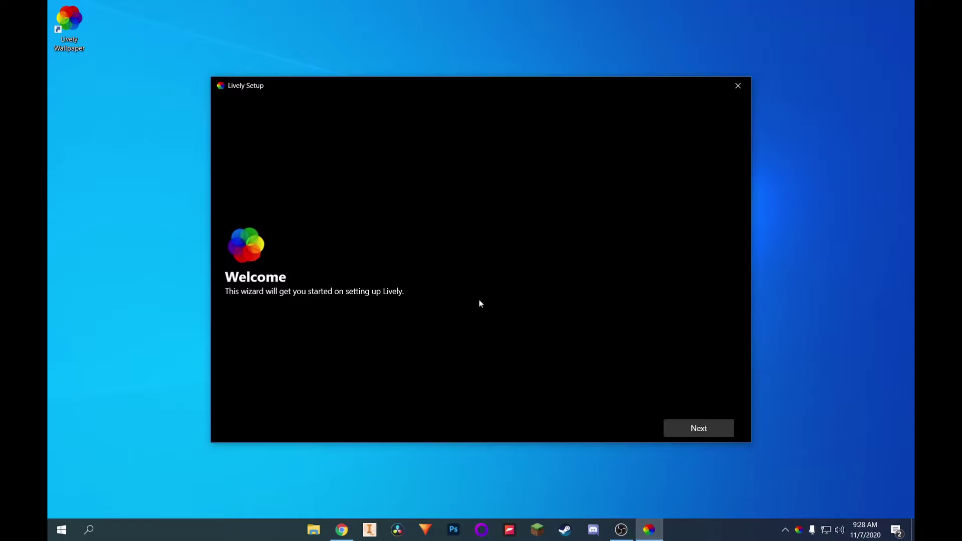
click(699, 436)
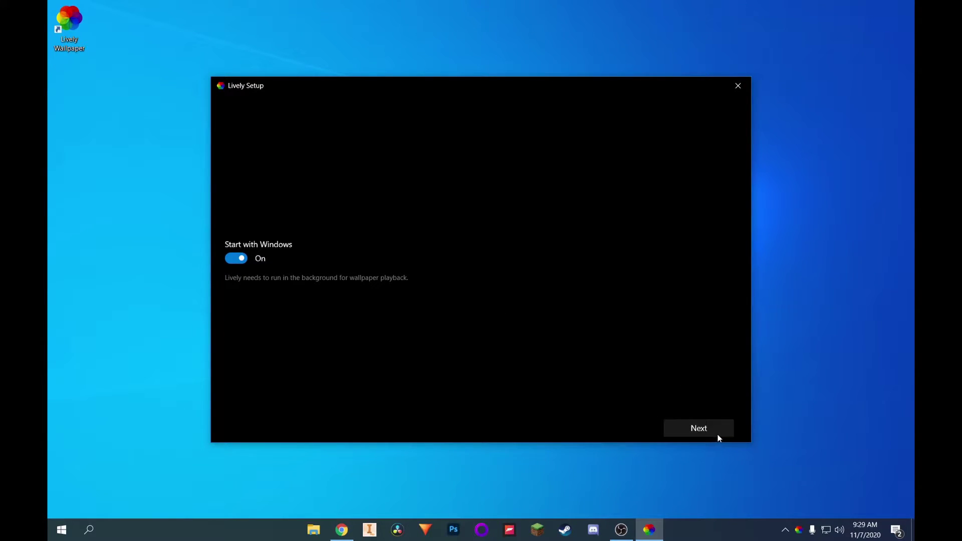
click(718, 437)
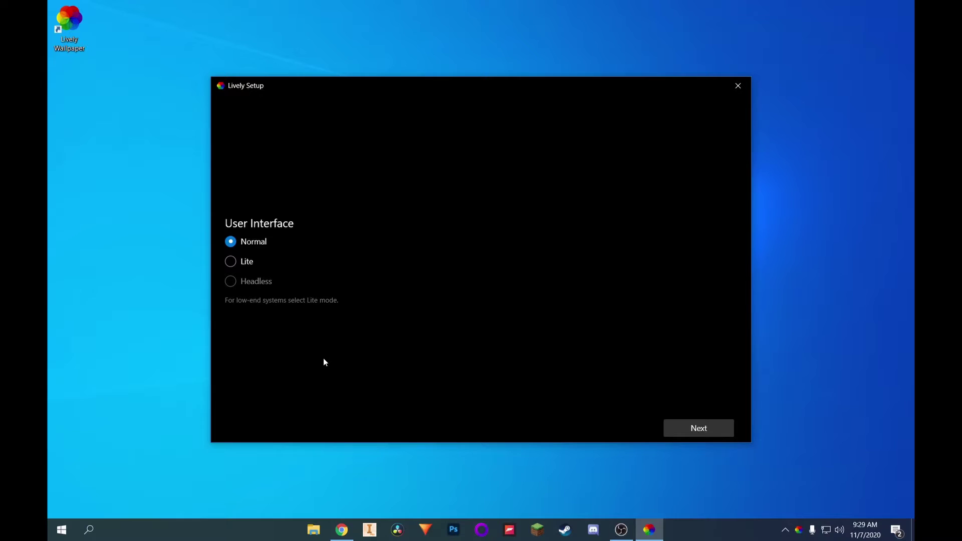
click(231, 264)
click(231, 262)
click(232, 242)
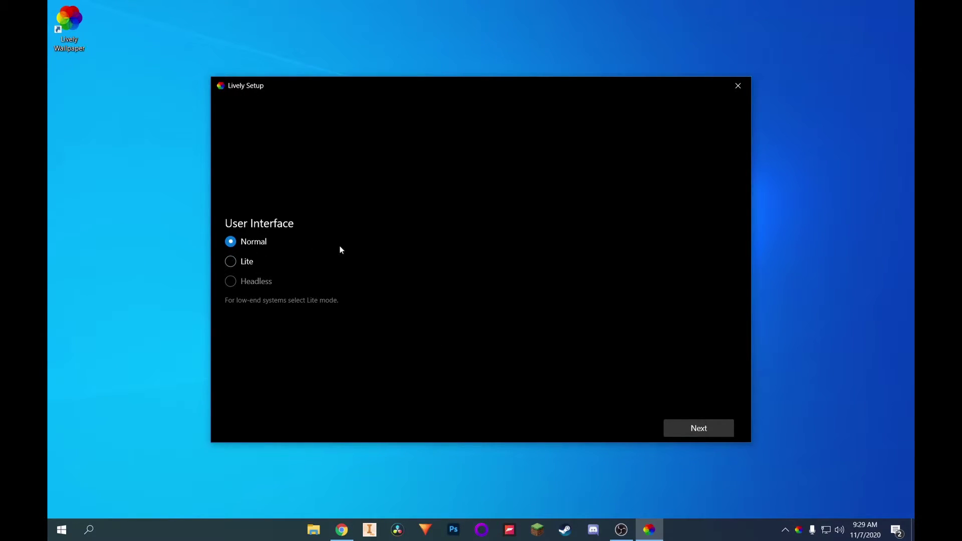
click(702, 428)
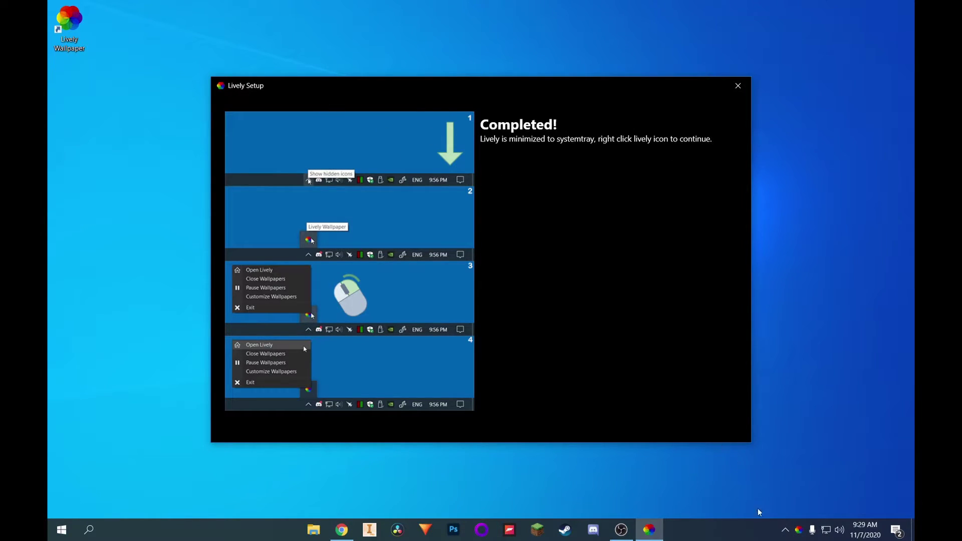
Open the Lively library from the tray icon and set Eternal Light as the wallpaper.
right_click(799, 529)
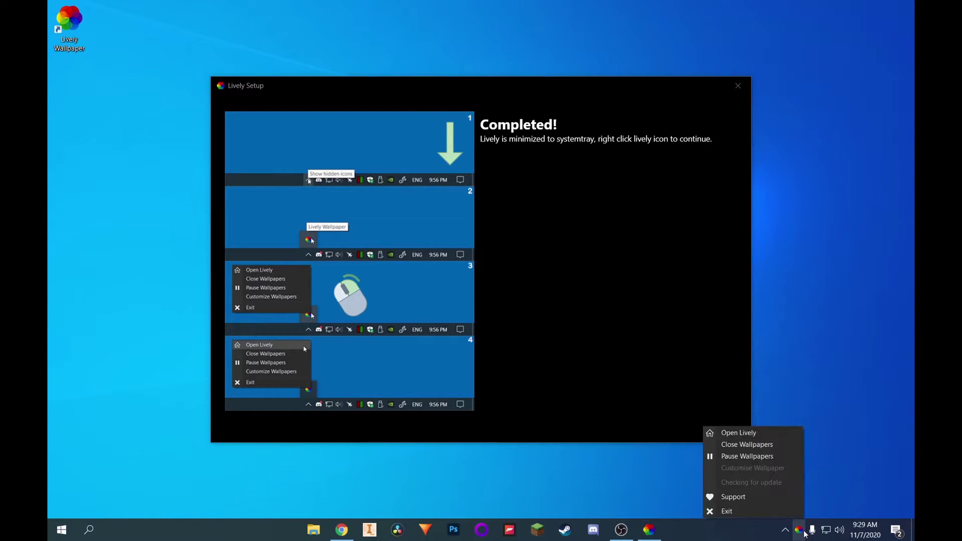
click(775, 432)
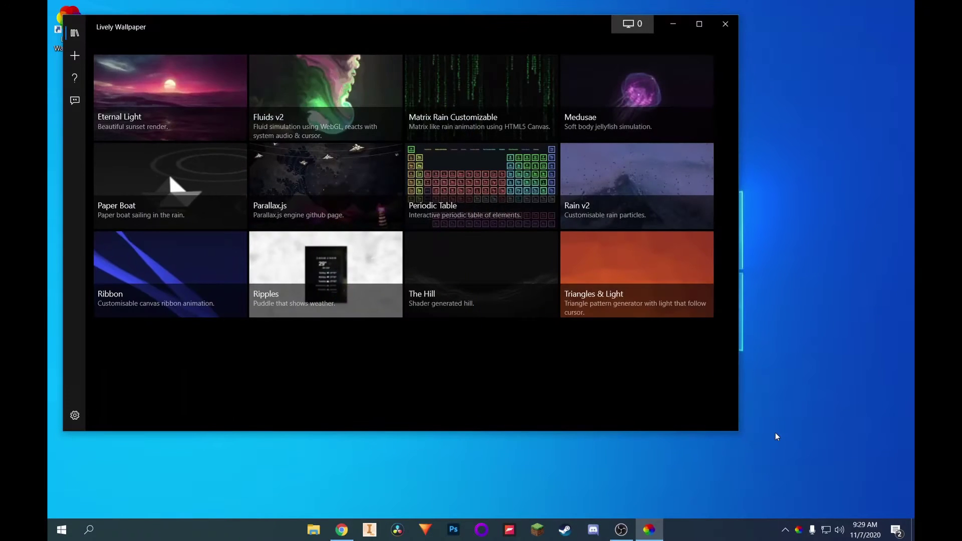
drag(421, 28, 459, 38)
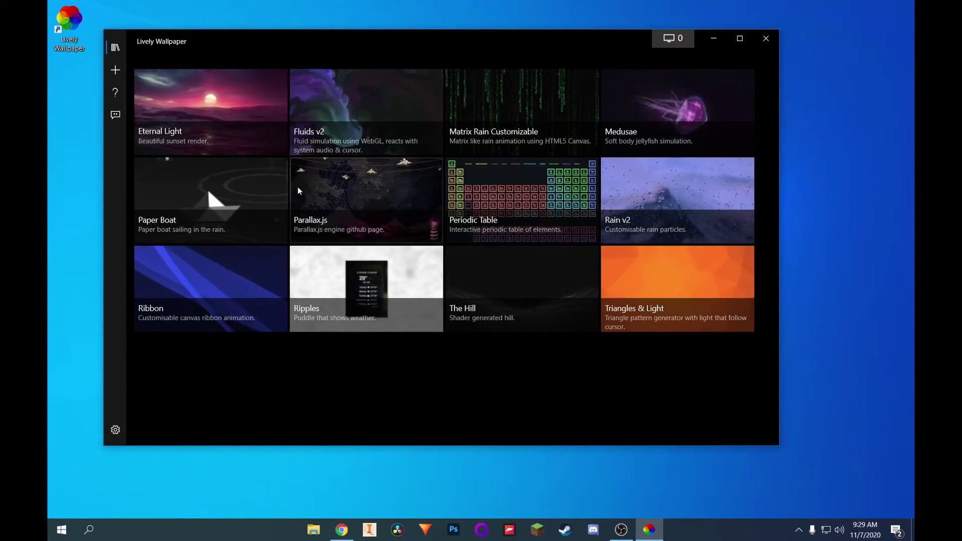
click(206, 102)
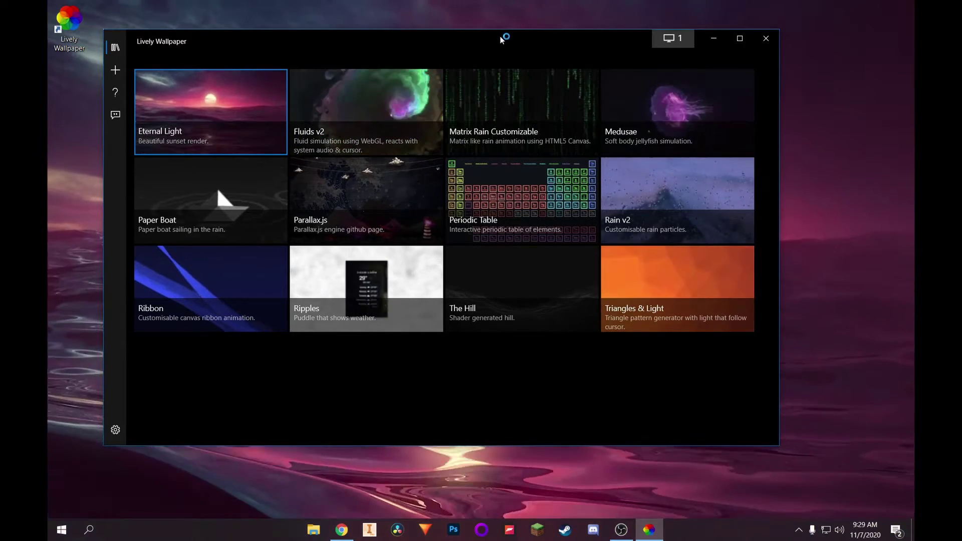
drag(500, 36, 719, 491)
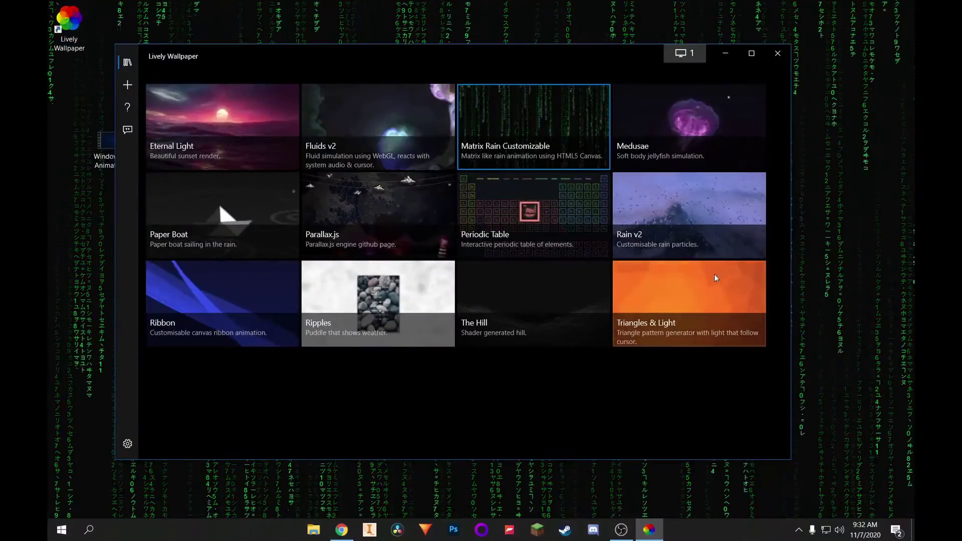
drag(513, 67, 486, 63)
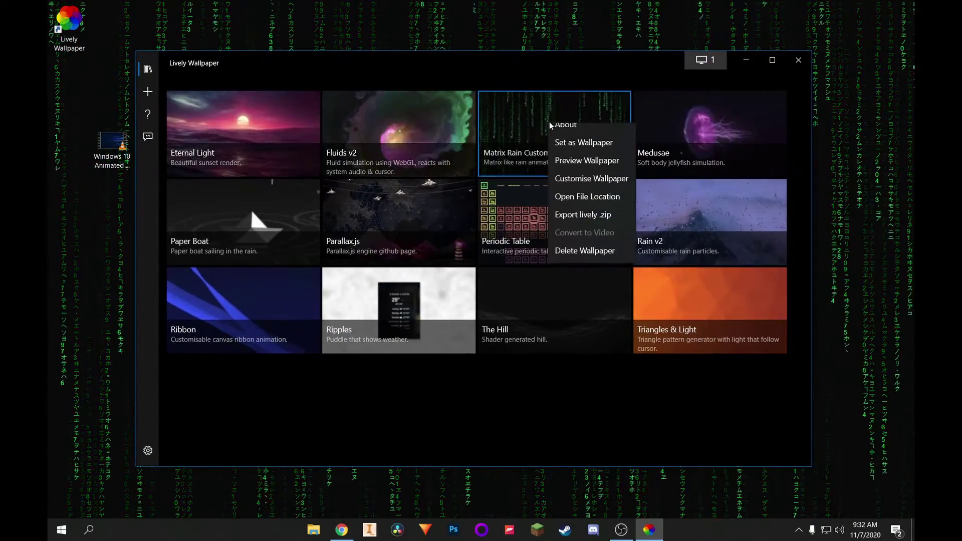
right_click(508, 118)
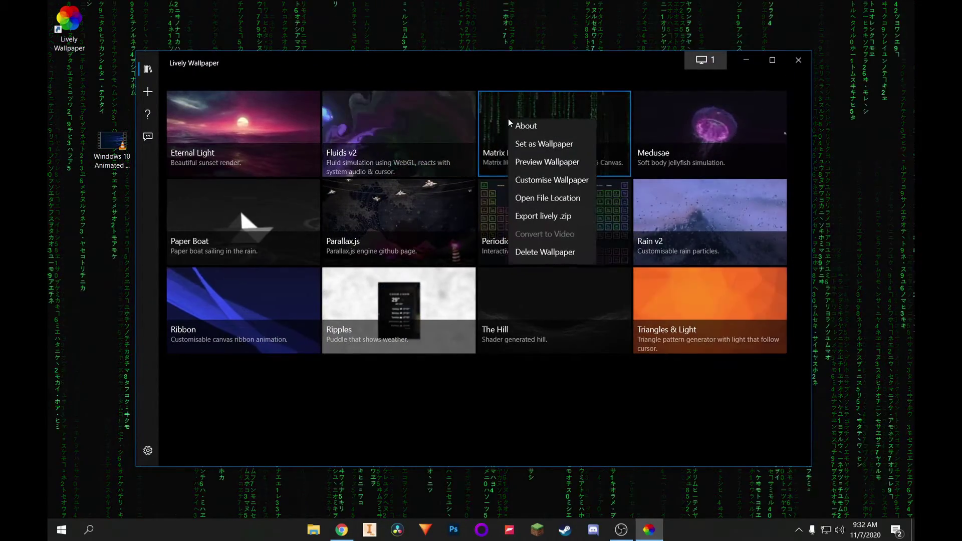
click(556, 181)
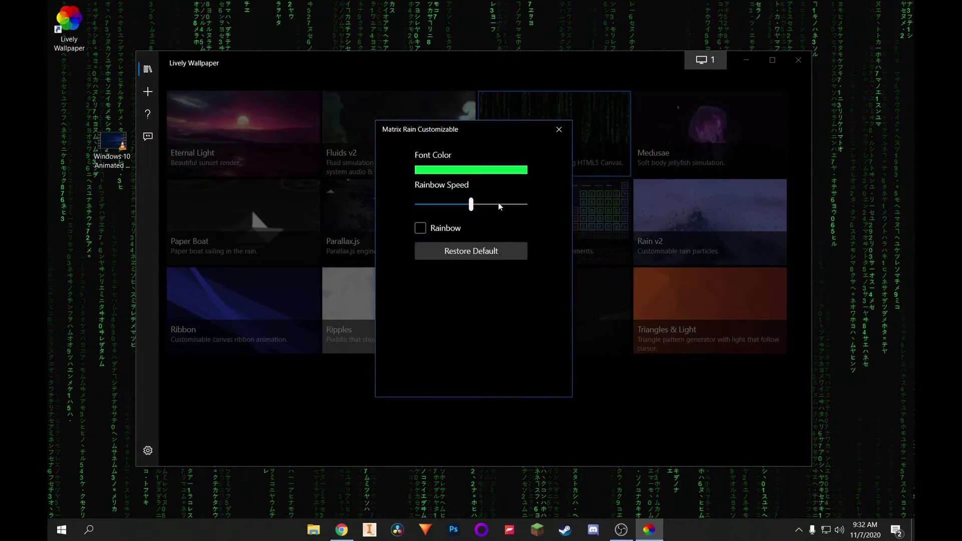
click(454, 171)
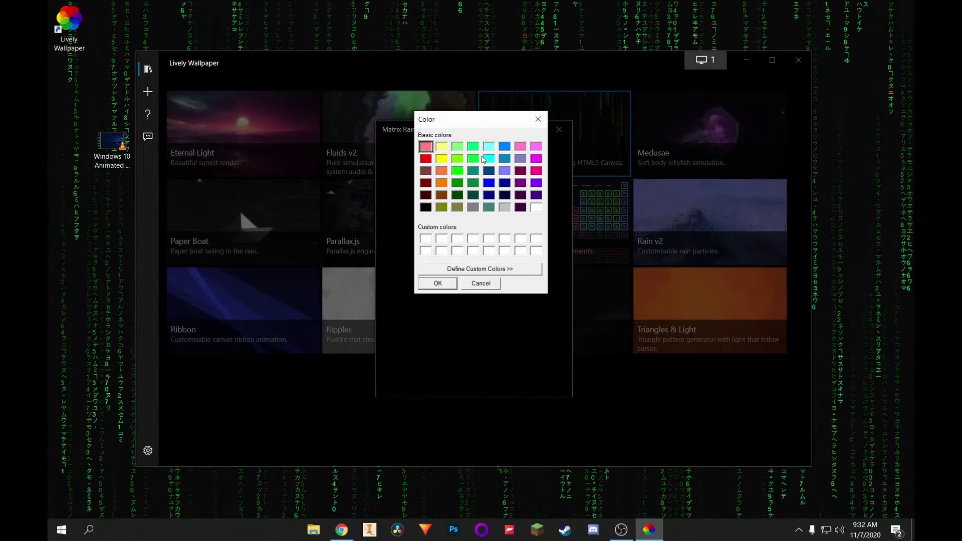
click(449, 283)
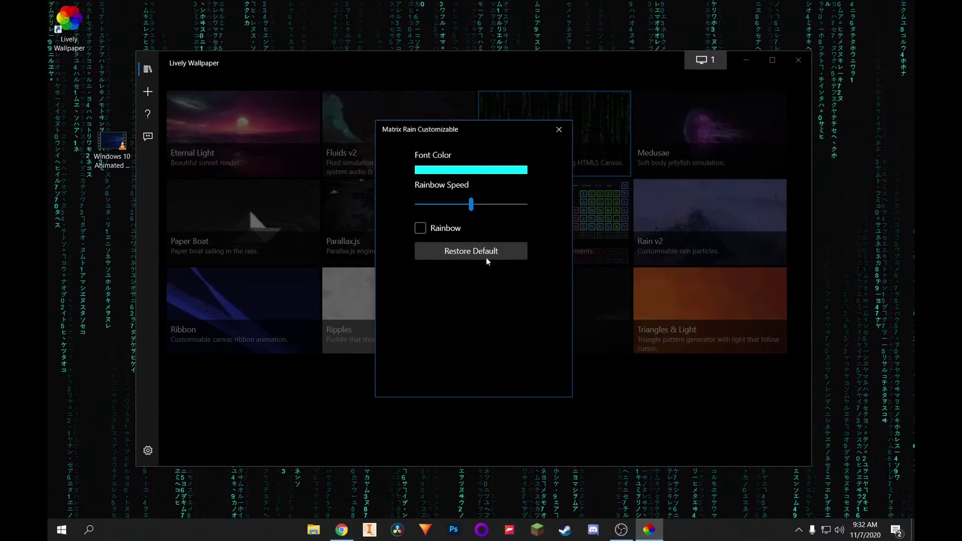
click(432, 231)
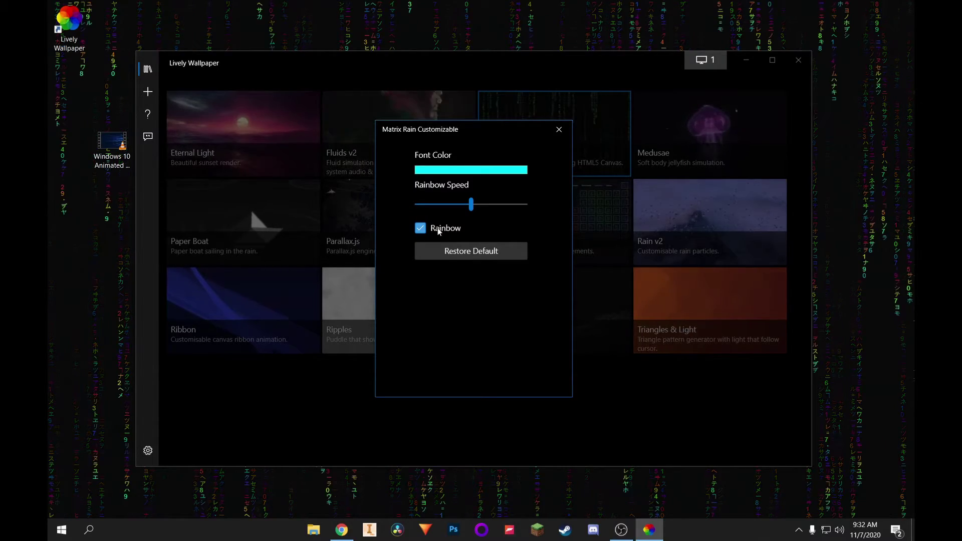
click(461, 252)
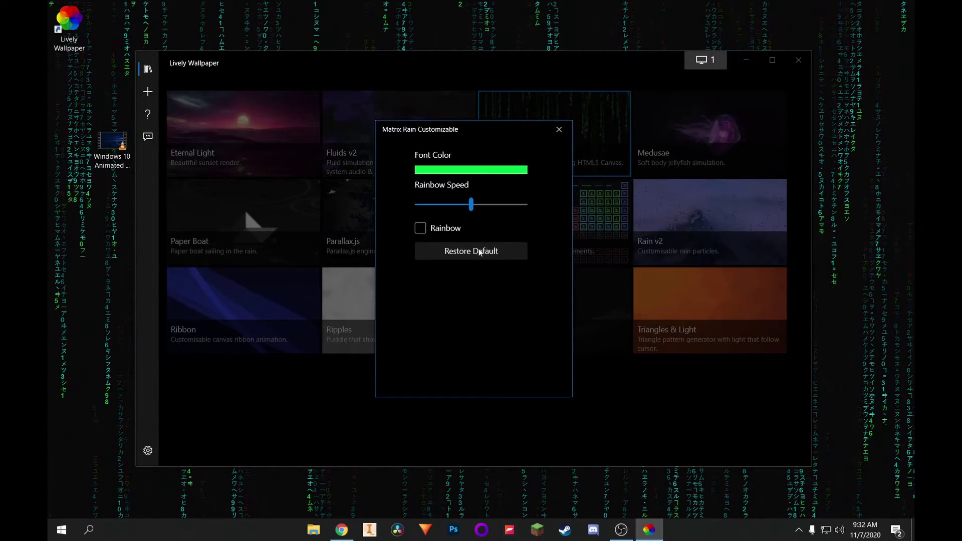
click(557, 125)
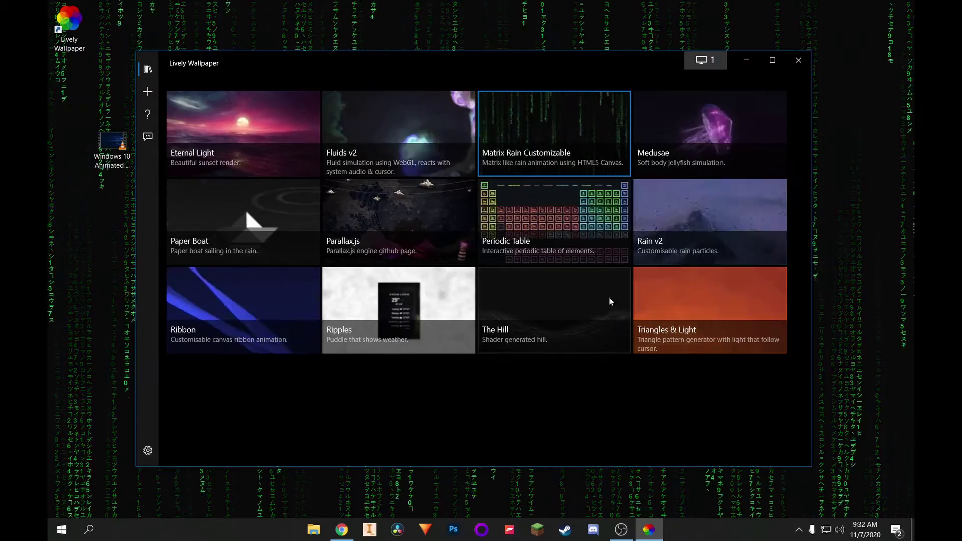
drag(476, 59, 504, 36)
click(112, 142)
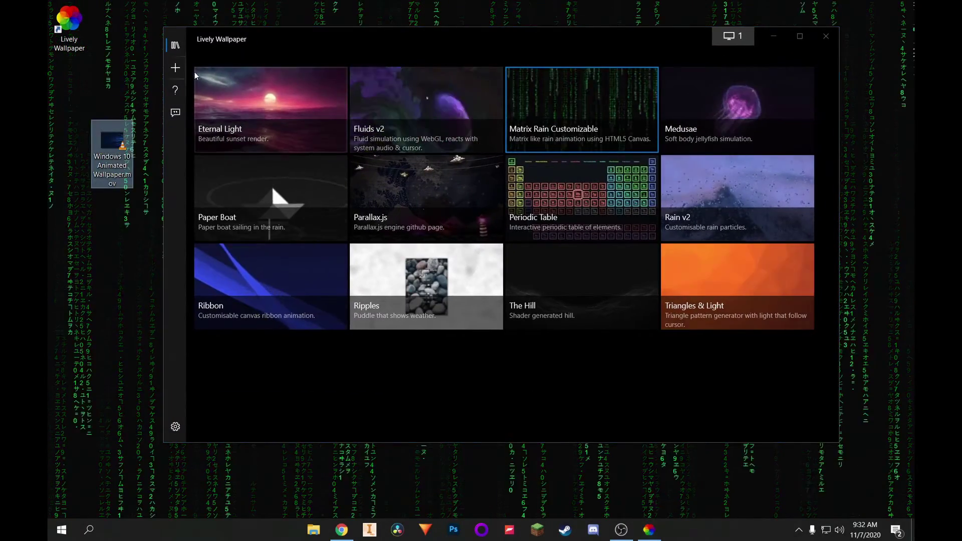
click(178, 69)
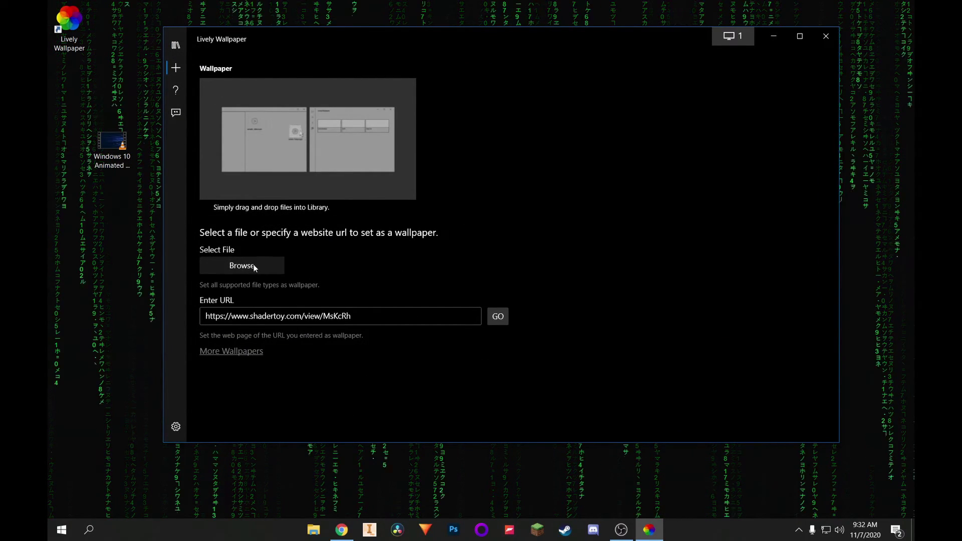
drag(117, 146, 101, 160)
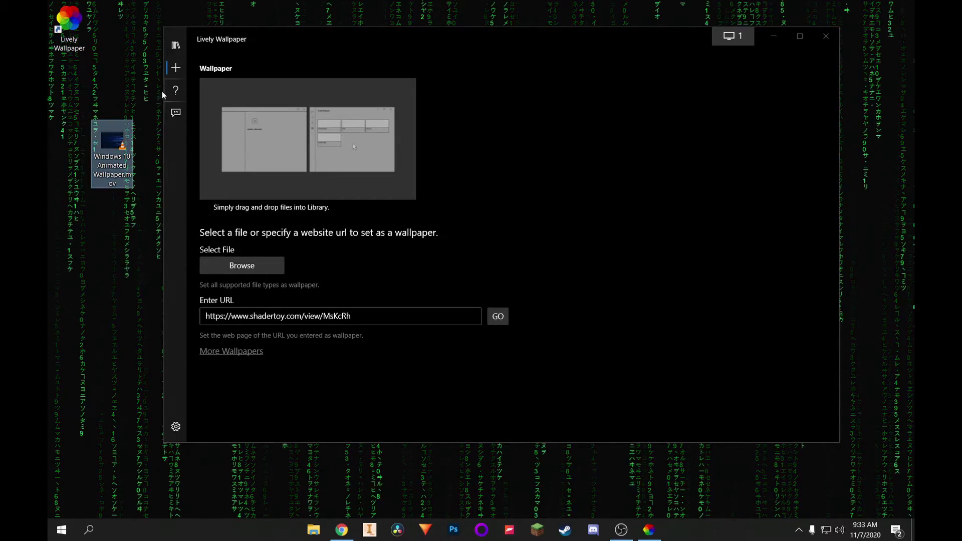
click(168, 52)
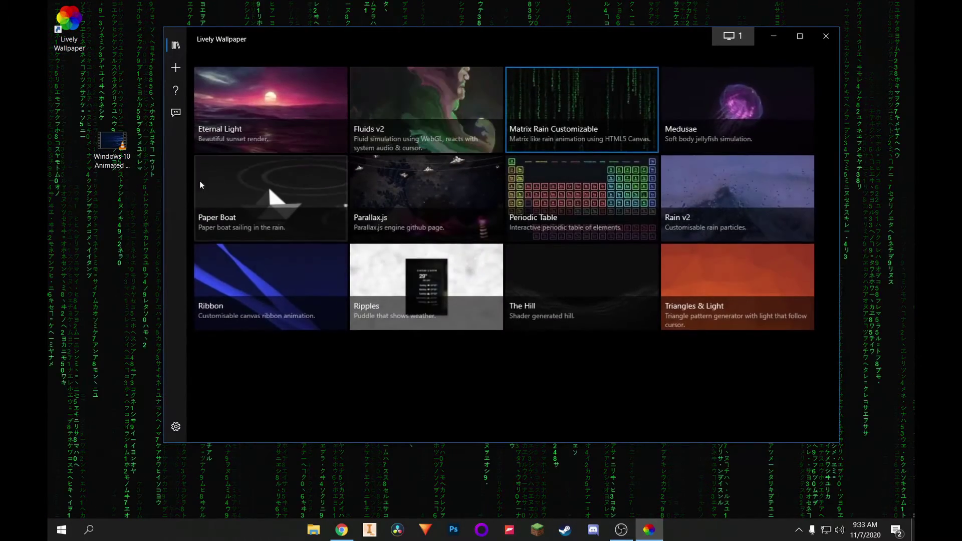
drag(112, 145, 427, 309)
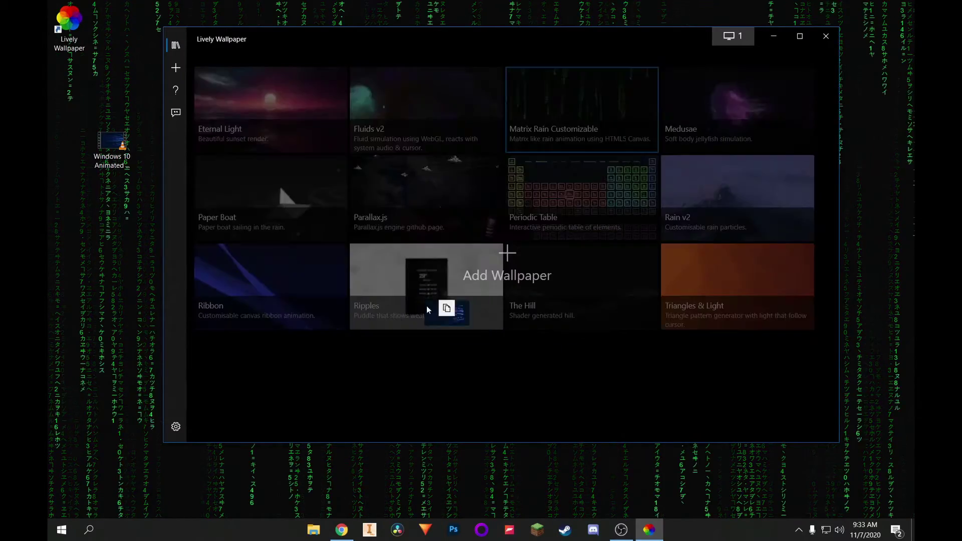
drag(506, 269, 205, 204)
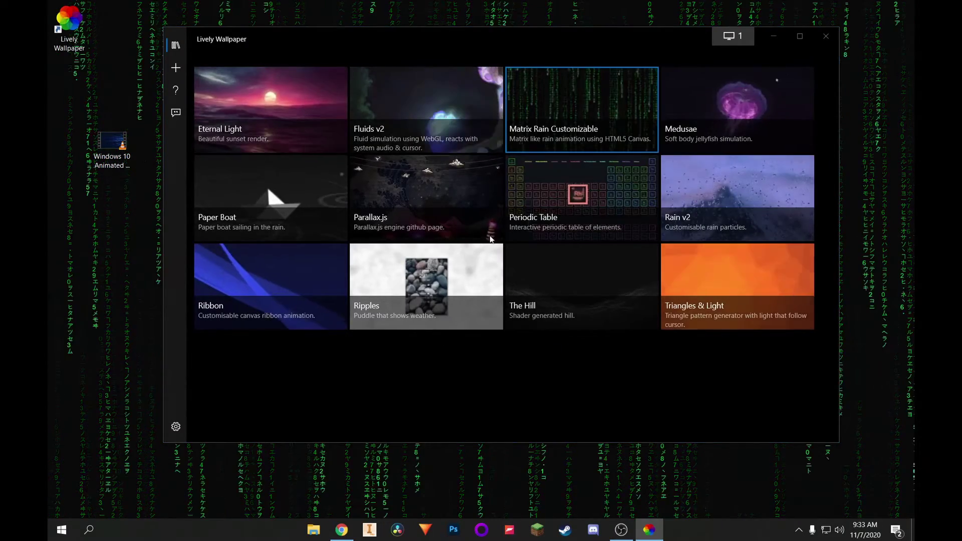
Import the Windows 10 video into the library with Create Preview left on.
drag(120, 141, 506, 250)
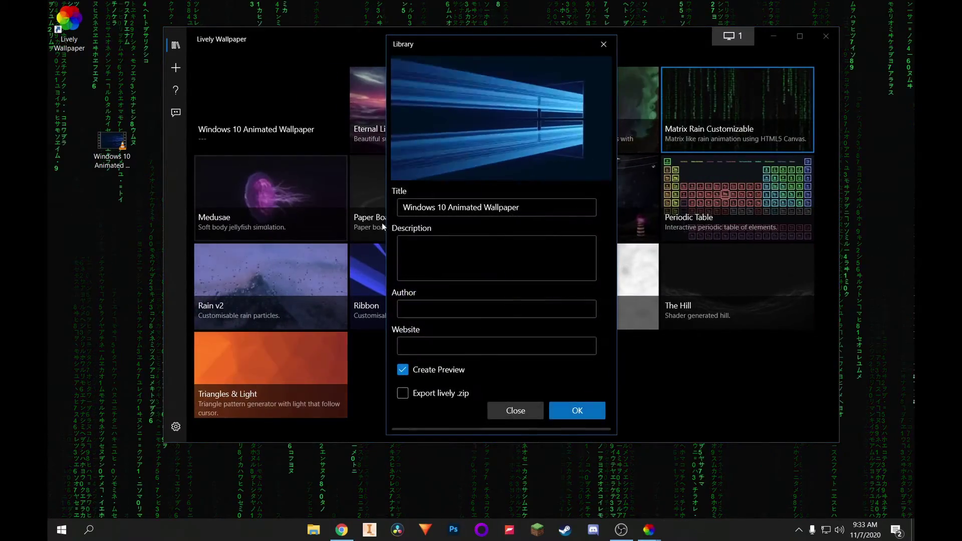
mouse_move(451, 40)
mouse_down()
mouse_move(435, 47)
mouse_move(442, 52)
mouse_up()
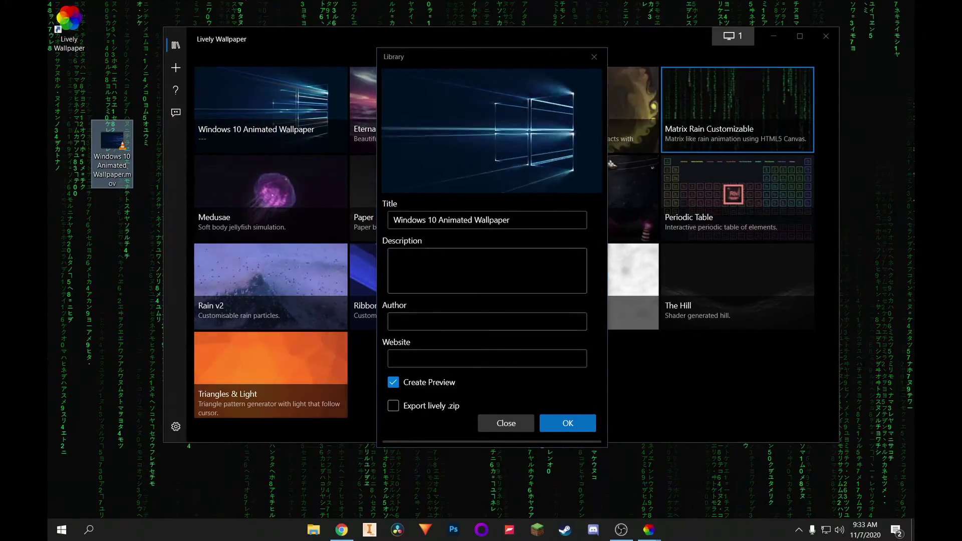
click(414, 383)
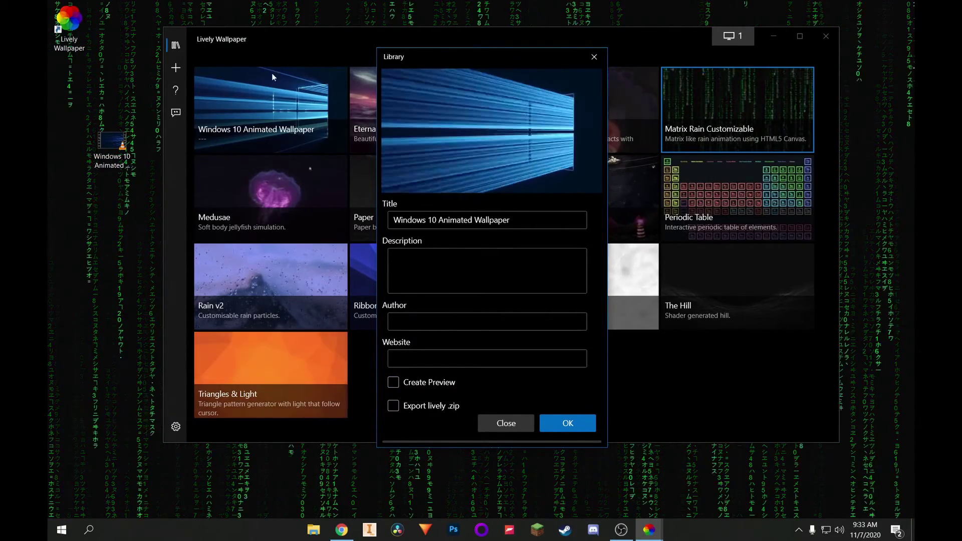
click(419, 381)
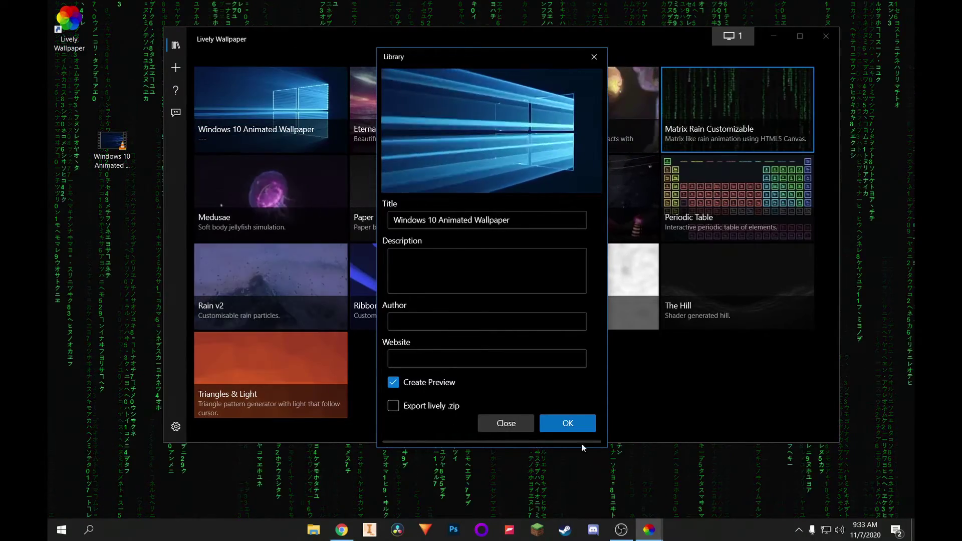
click(569, 425)
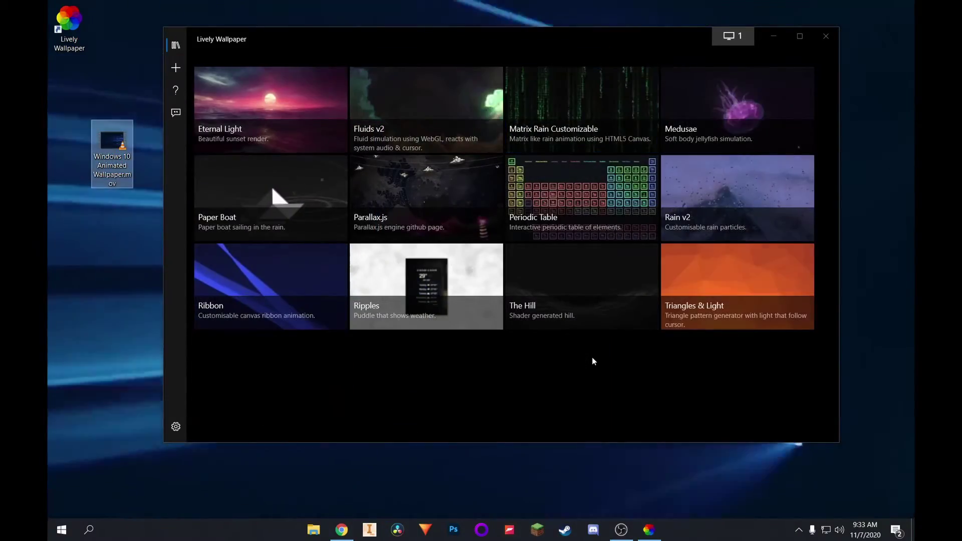
Minimise and restore the library to check the new animated wallpaper on the desktop.
drag(547, 49, 506, 53)
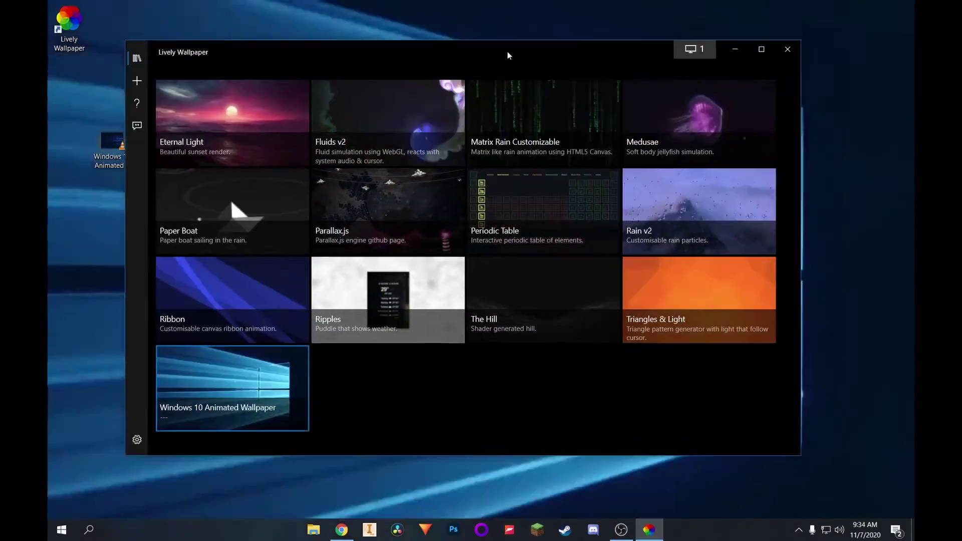
click(648, 529)
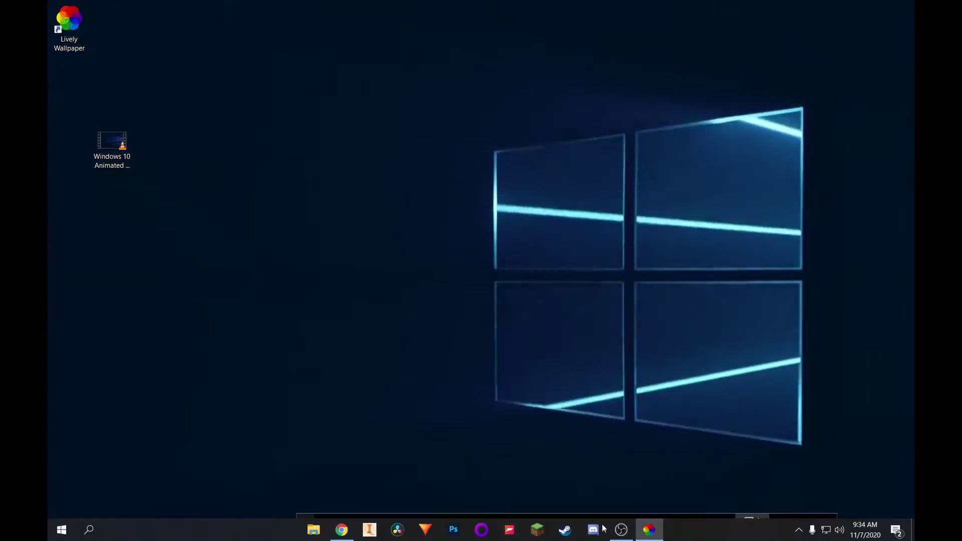
click(648, 529)
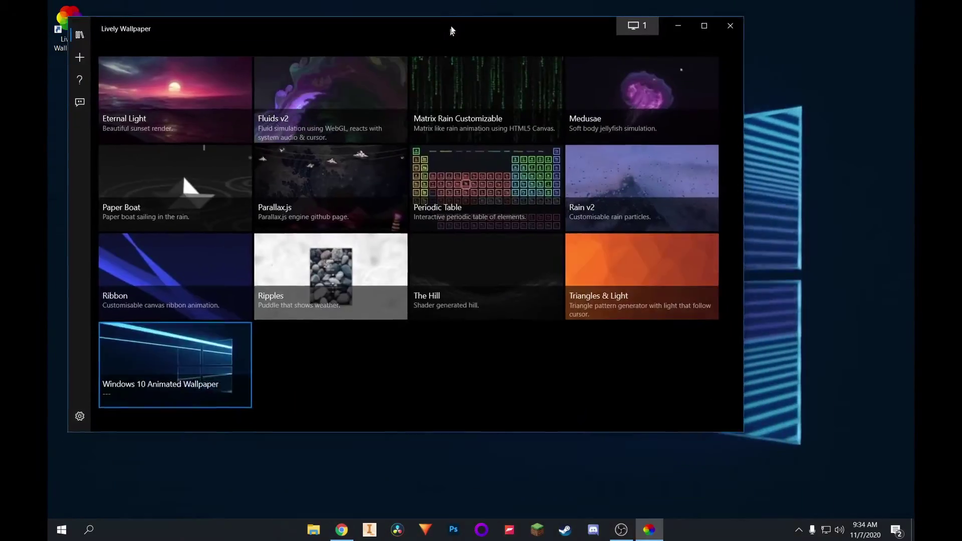
drag(451, 28, 533, 70)
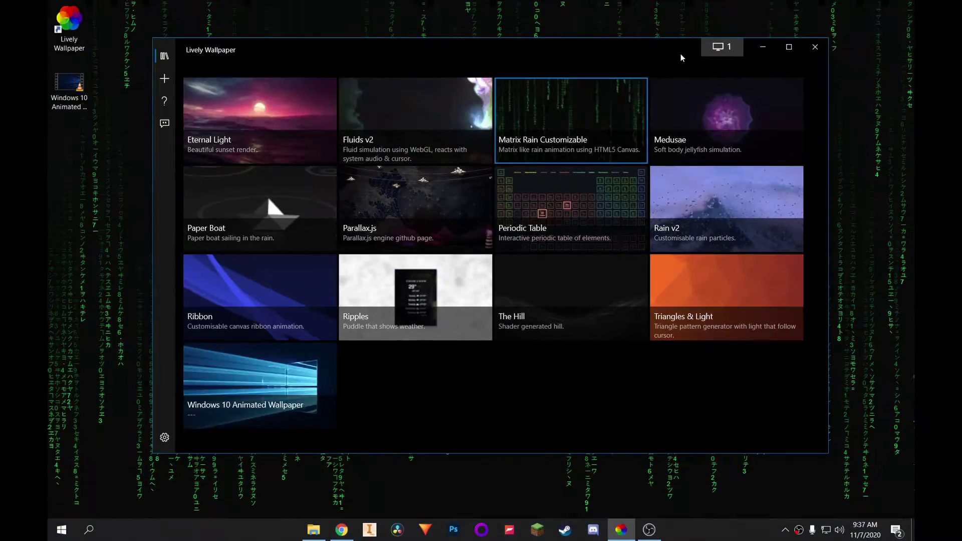
Set placement to Span across screens and apply Matrix Rain.
click(718, 46)
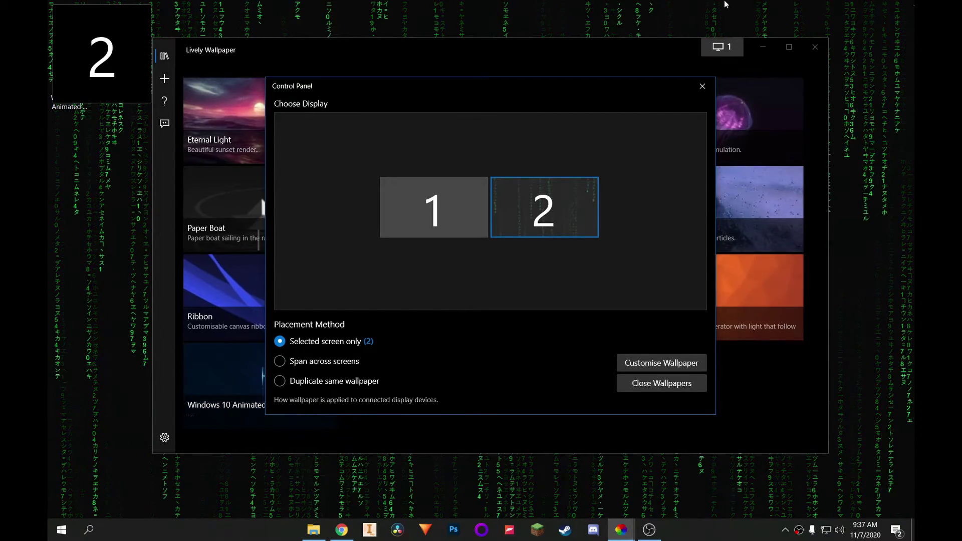
click(306, 362)
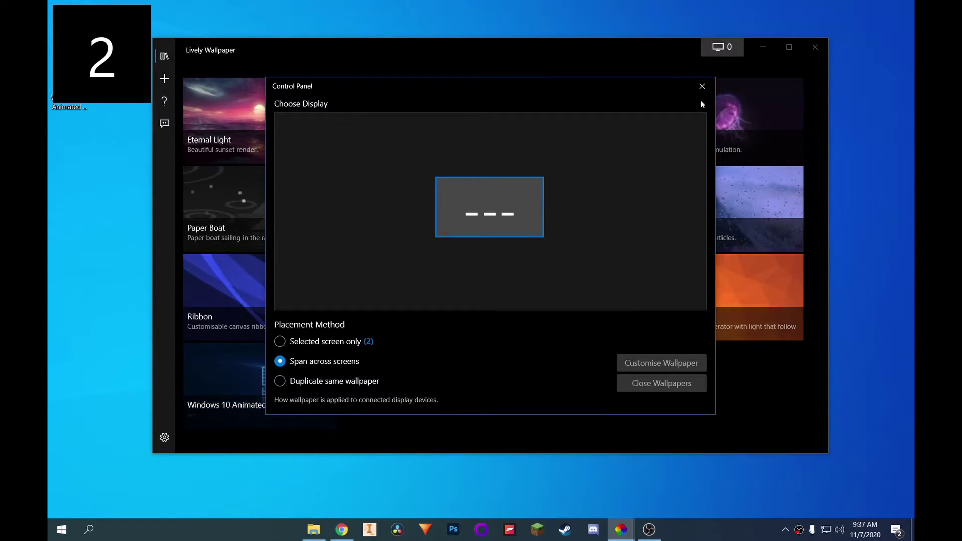
click(702, 86)
double_click(595, 119)
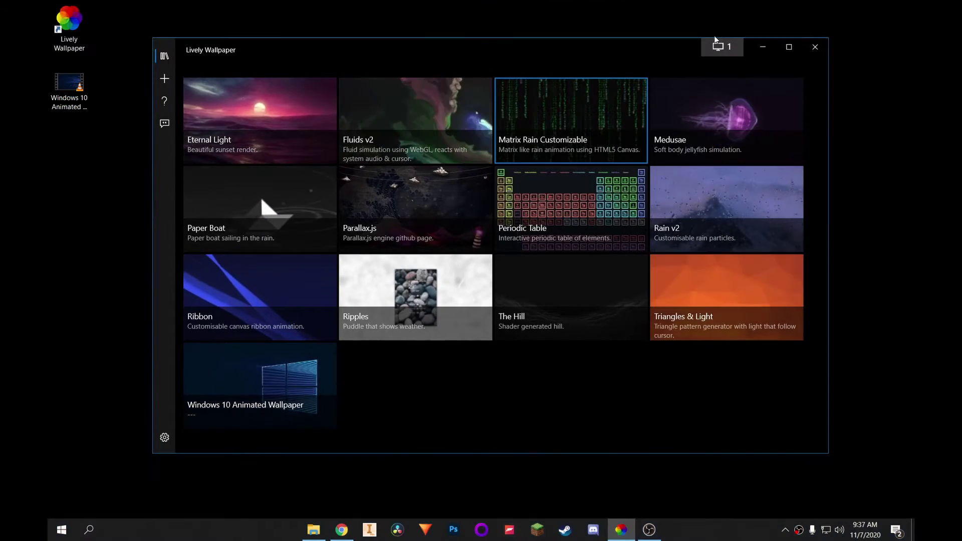
Switch wallpaper placement back to Selected screen only.
click(720, 45)
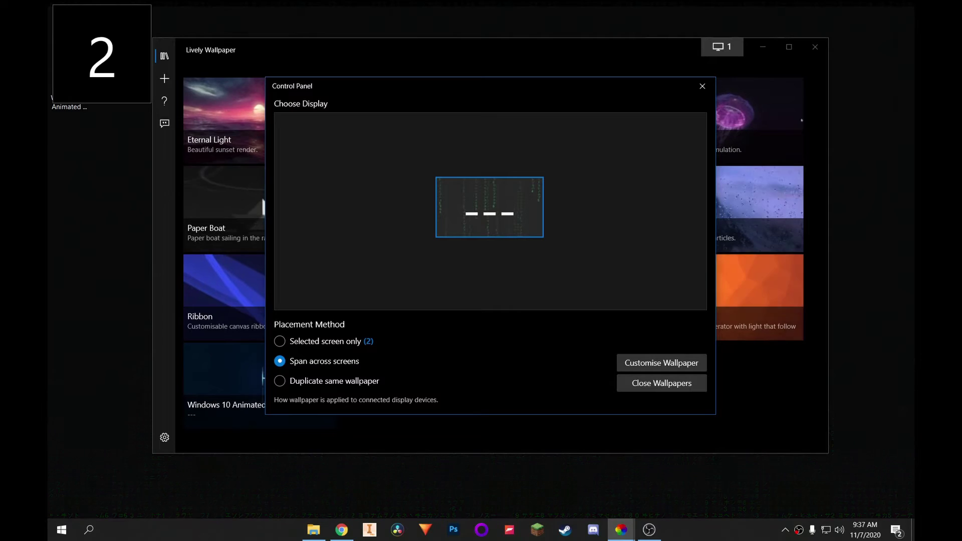
click(312, 346)
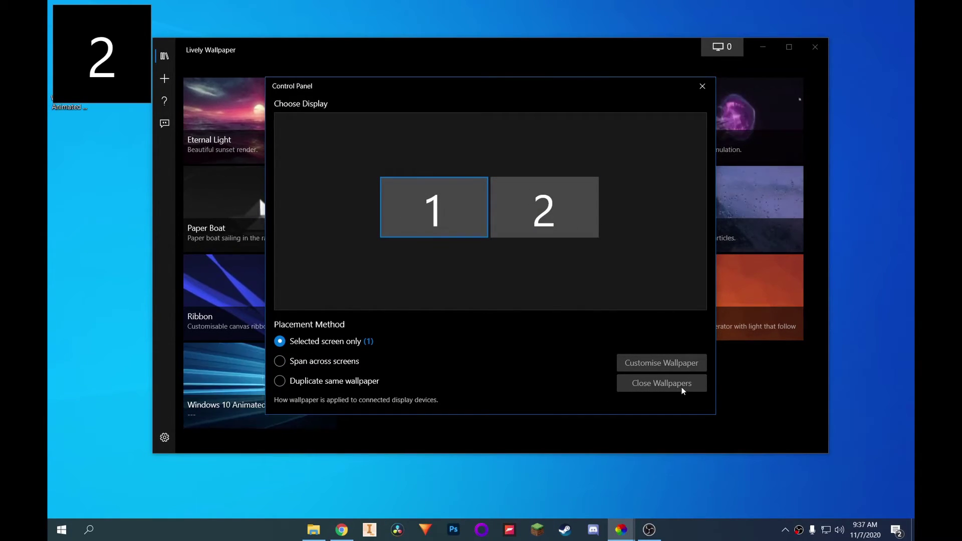
click(702, 86)
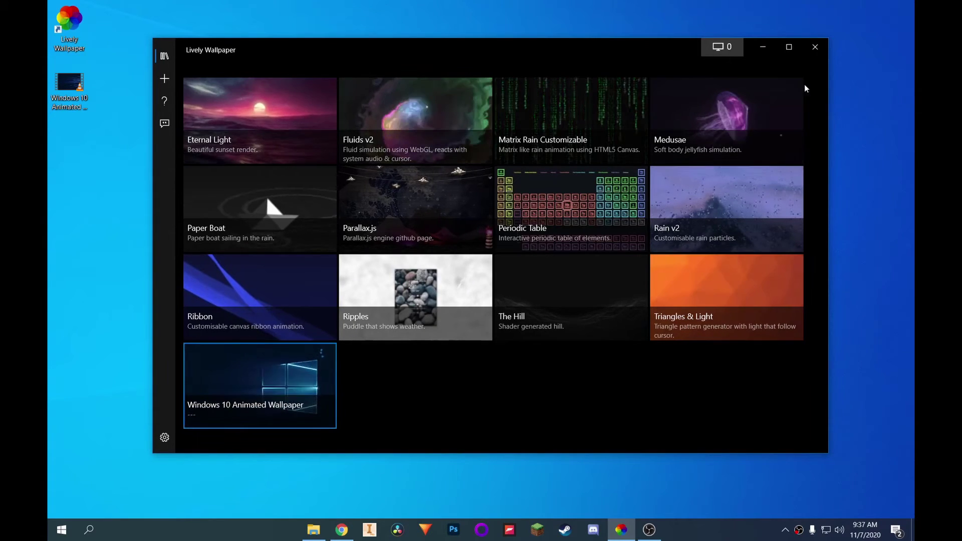
Target display 2 and apply Matrix Rain Customizable to it.
click(722, 47)
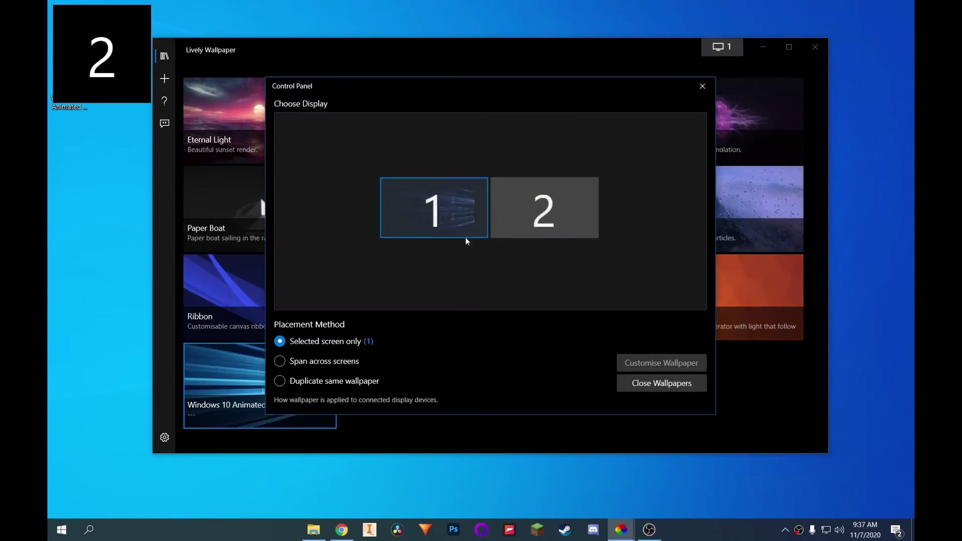
click(556, 213)
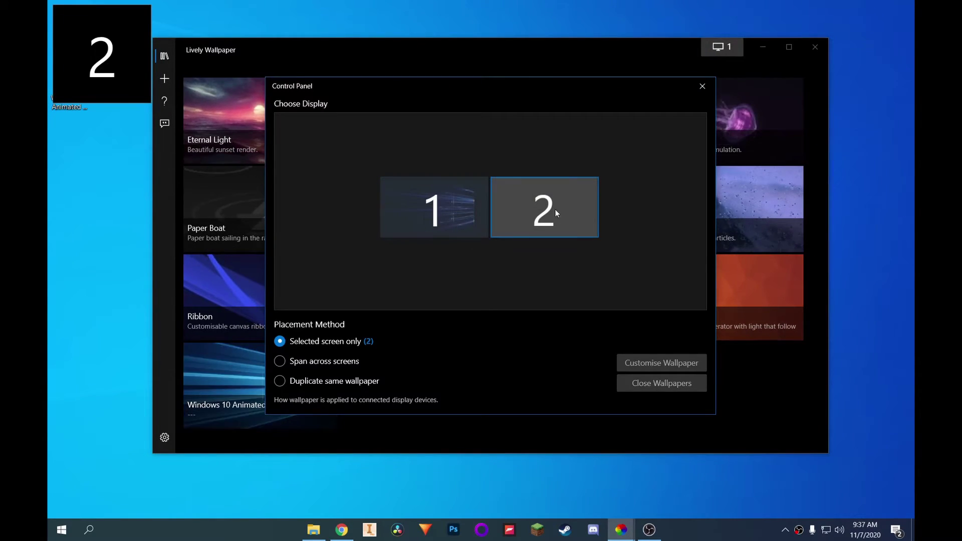
click(702, 86)
click(588, 103)
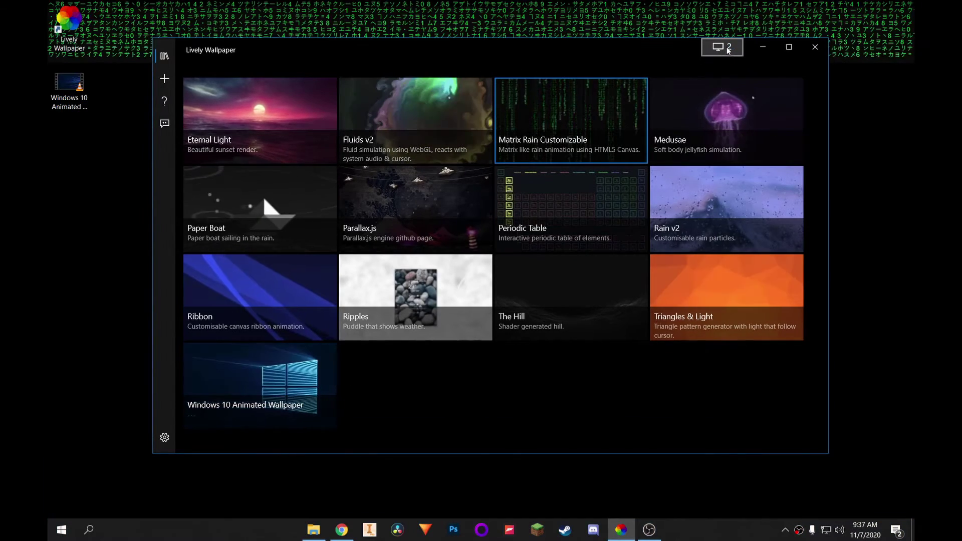
Close the wallpaper running on display 2 from the Control Panel.
click(729, 46)
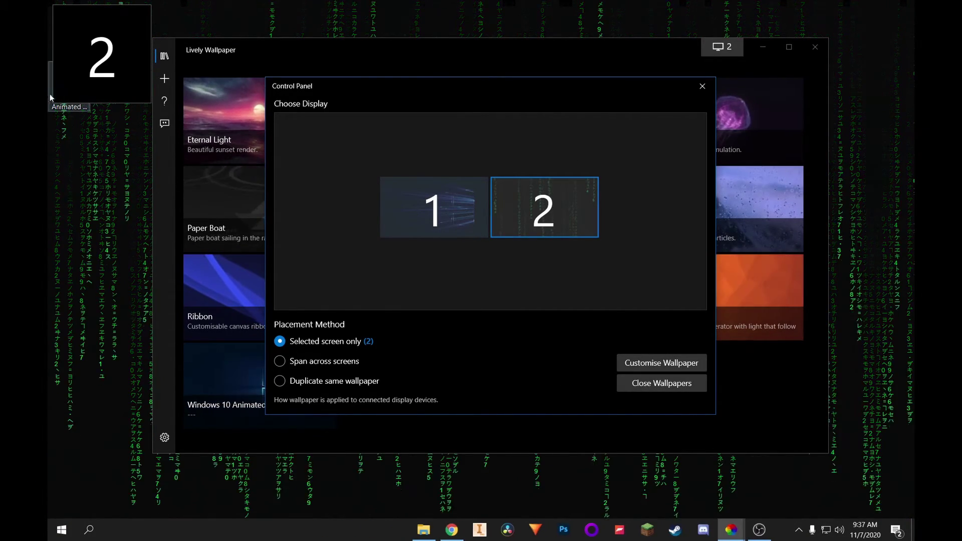
click(669, 384)
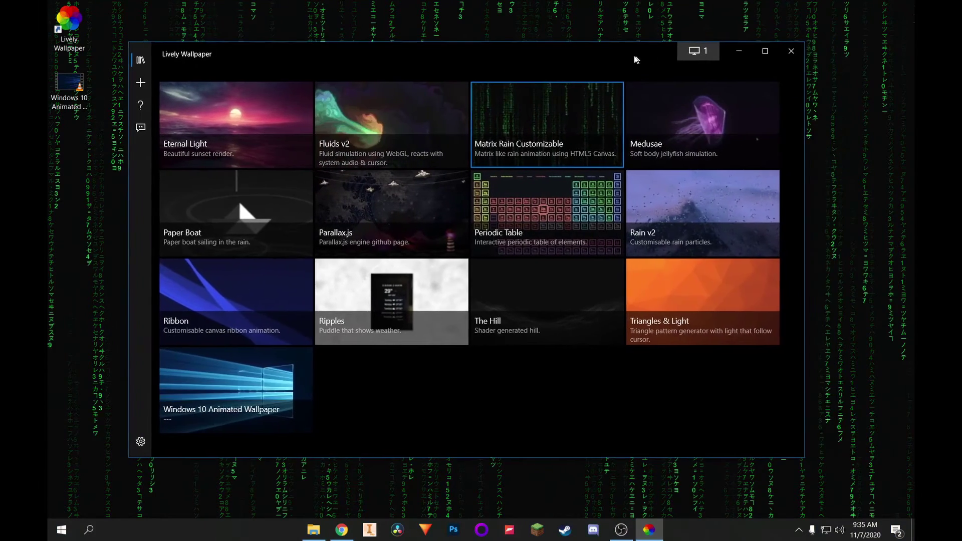
mouse_move(665, 60)
mouse_down()
mouse_move(687, 220)
mouse_move(723, 74)
mouse_move(651, 10)
mouse_move(671, 188)
mouse_move(694, 90)
mouse_move(687, 55)
mouse_move(662, 21)
mouse_move(646, 88)
mouse_move(660, 55)
mouse_up()
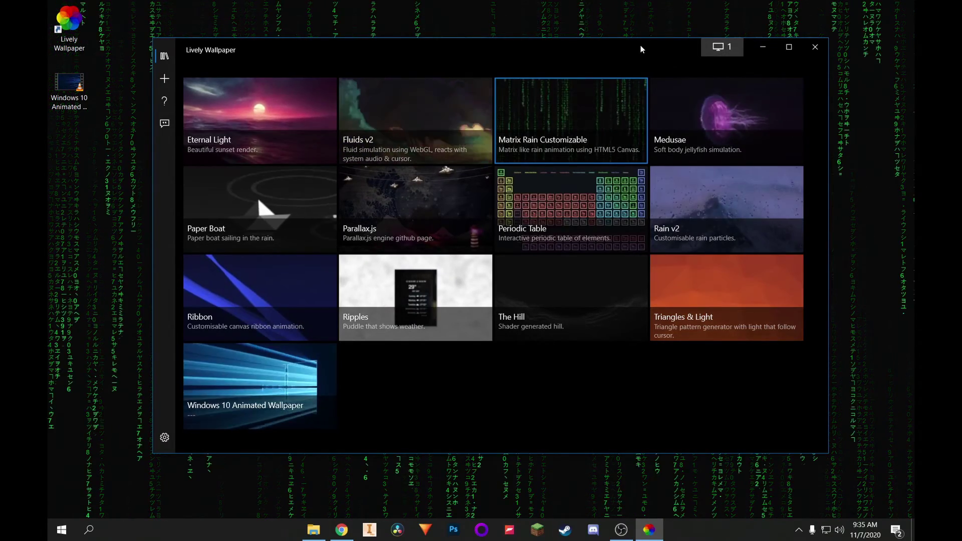
Open Matrix Rain's Customize Wallpaper settings to review Font Color and Rainbow, then close them.
right_click(572, 128)
click(629, 195)
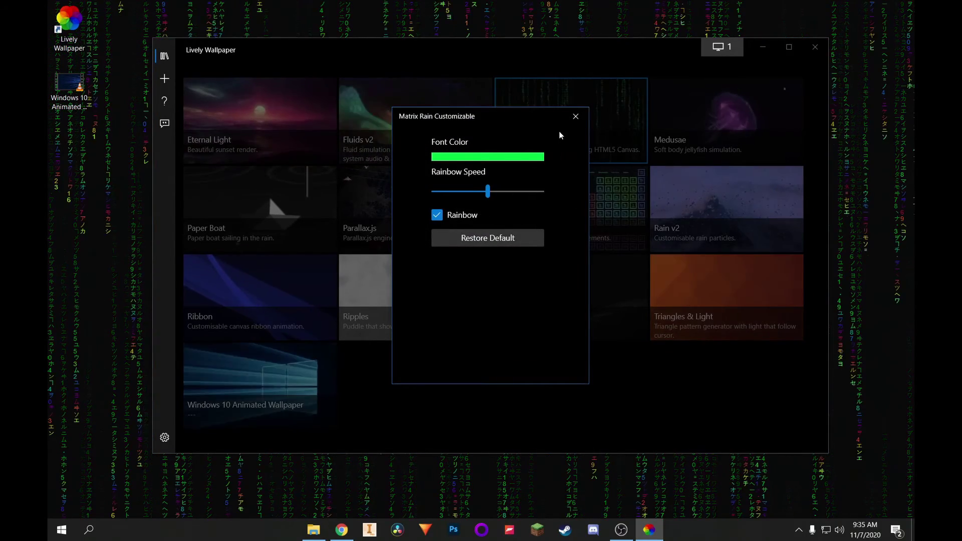
click(576, 116)
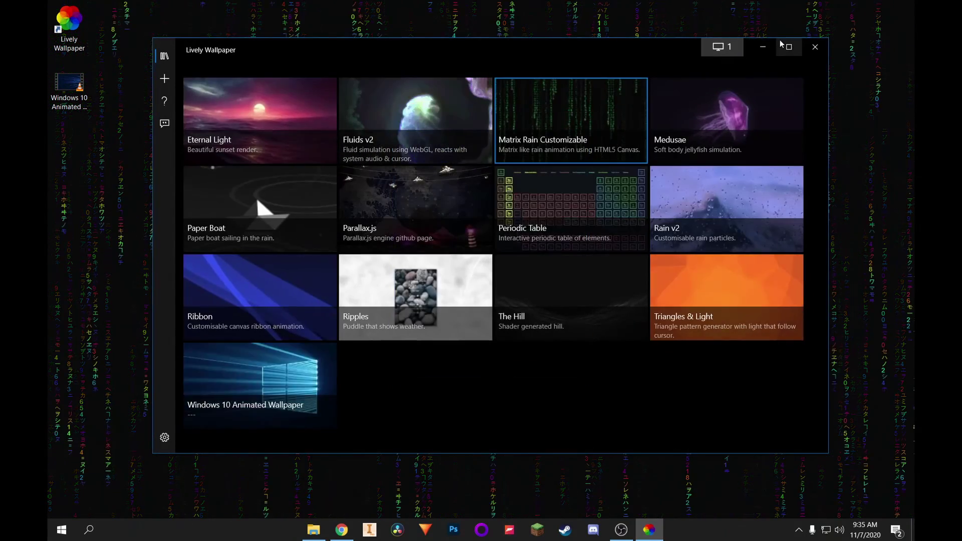